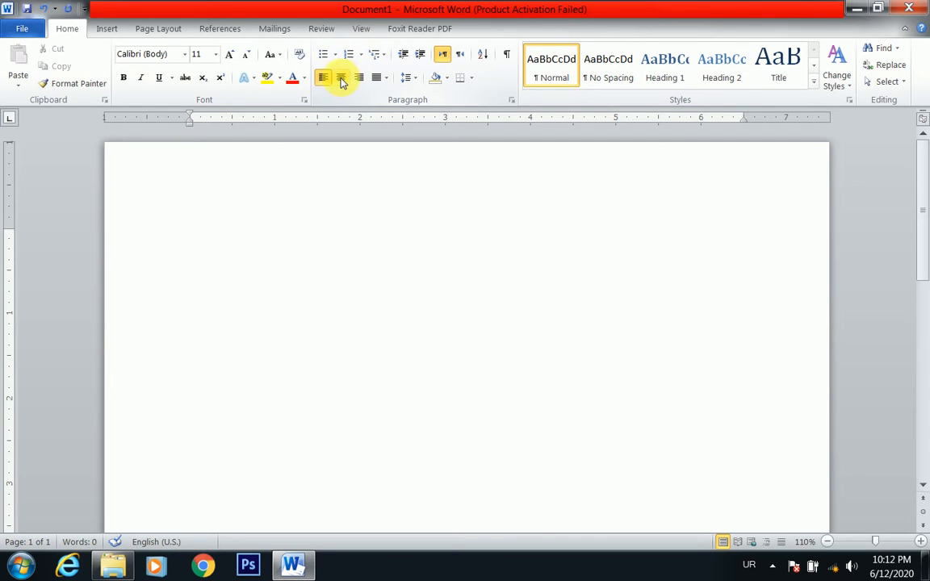
click(383, 78)
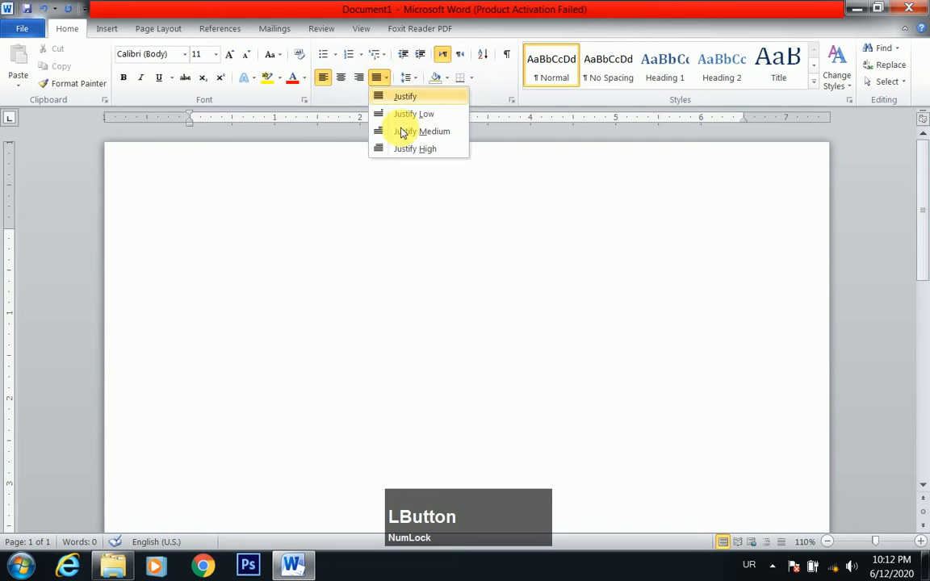
click(379, 77)
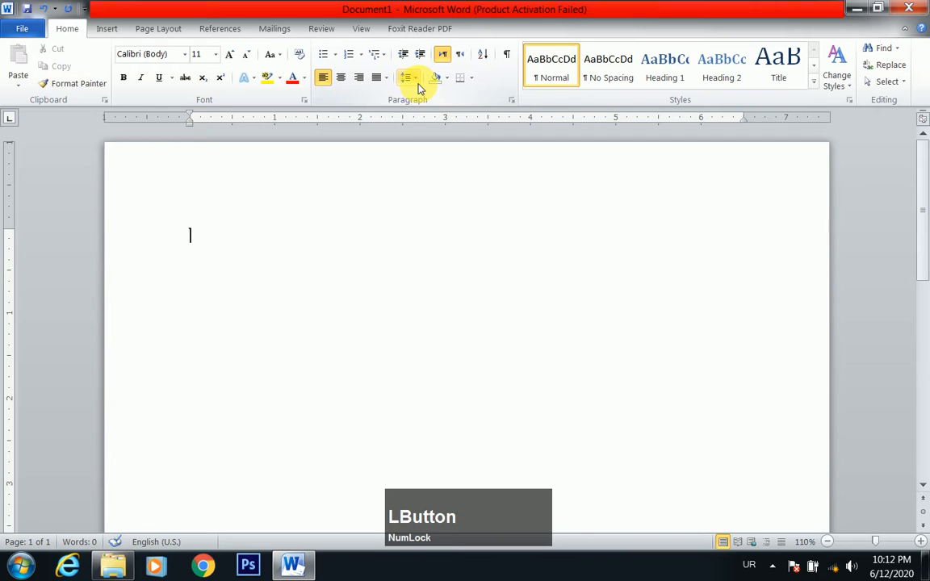
click(410, 78)
click(413, 82)
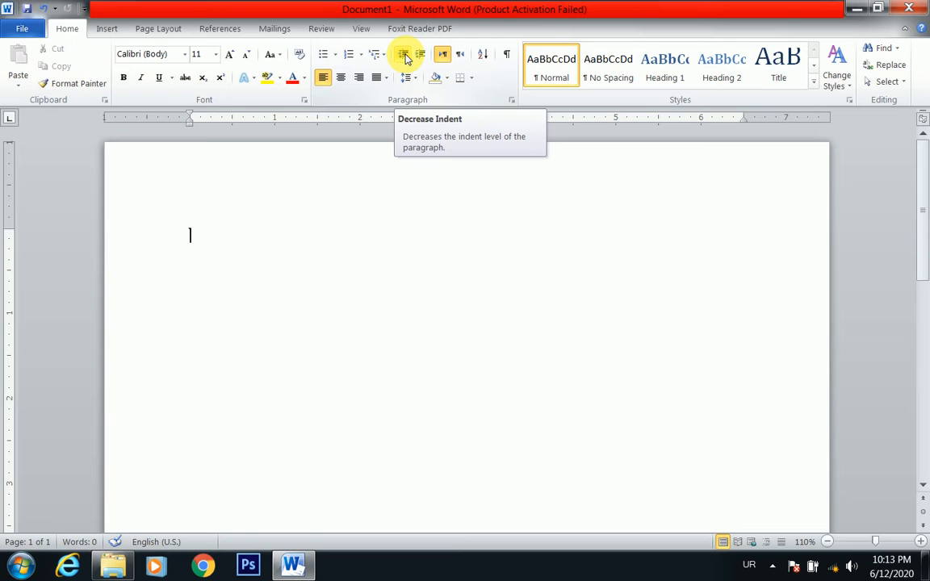
Switch the keyboard input language to English (United States) and generate sample paragraphs with =rand()
text(=)
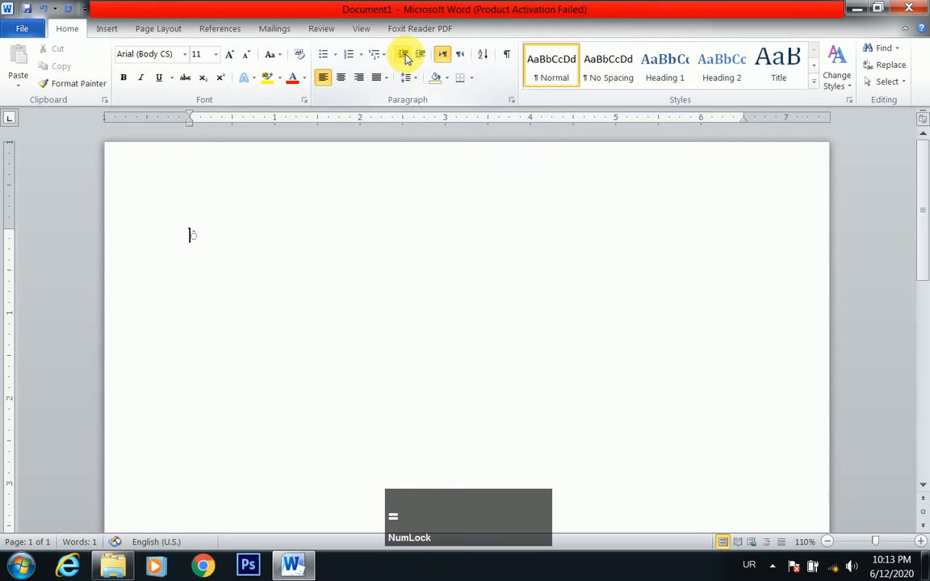
key(BackSpace)
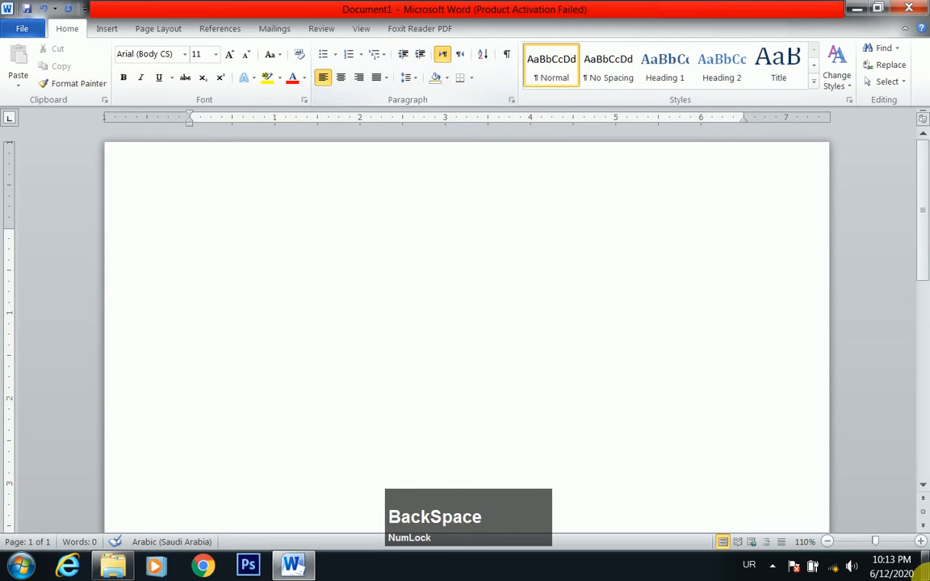
click(751, 568)
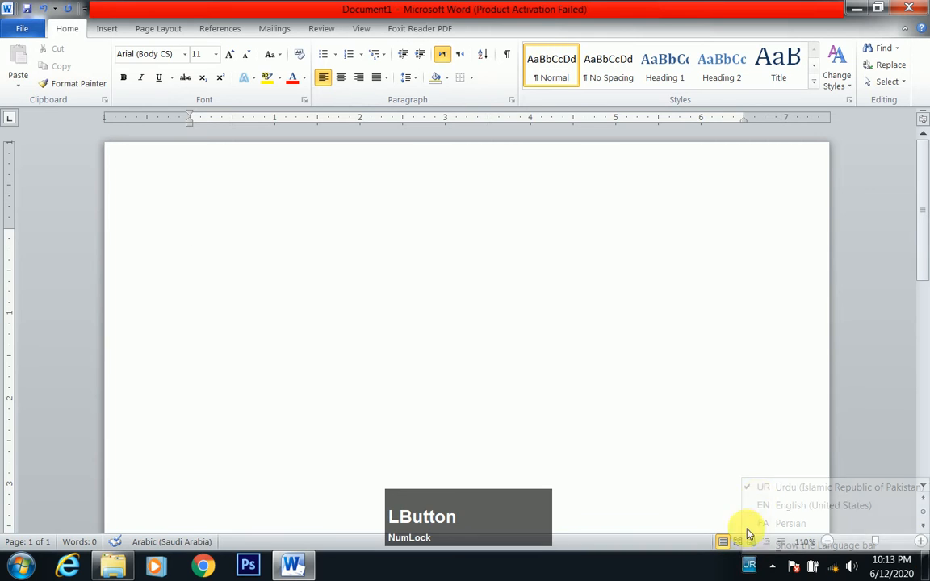
click(815, 505)
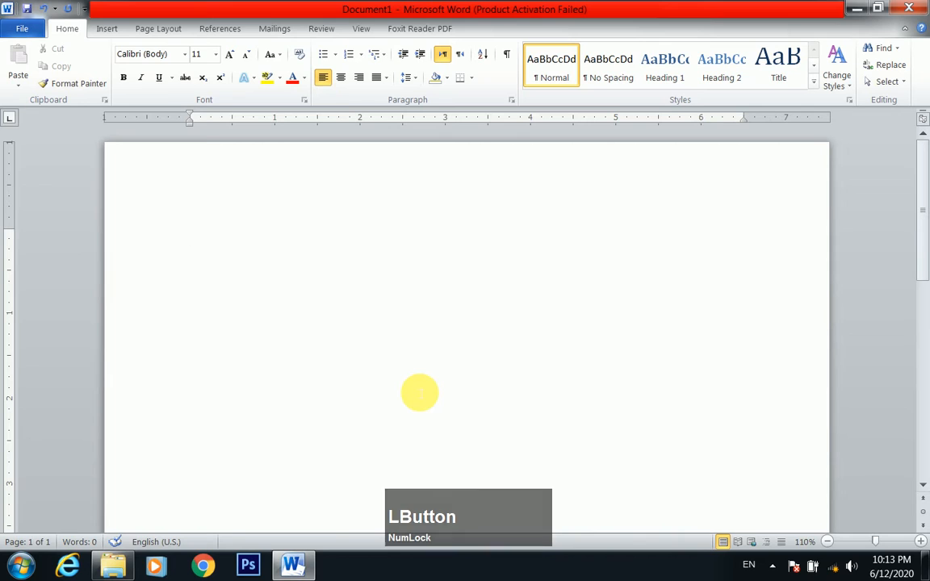
text(=rand()
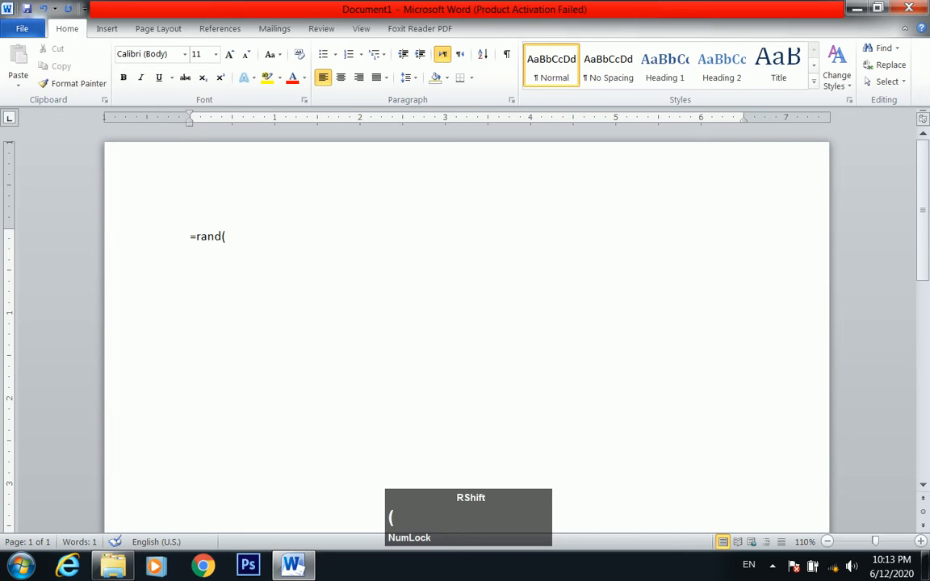
key(Return)
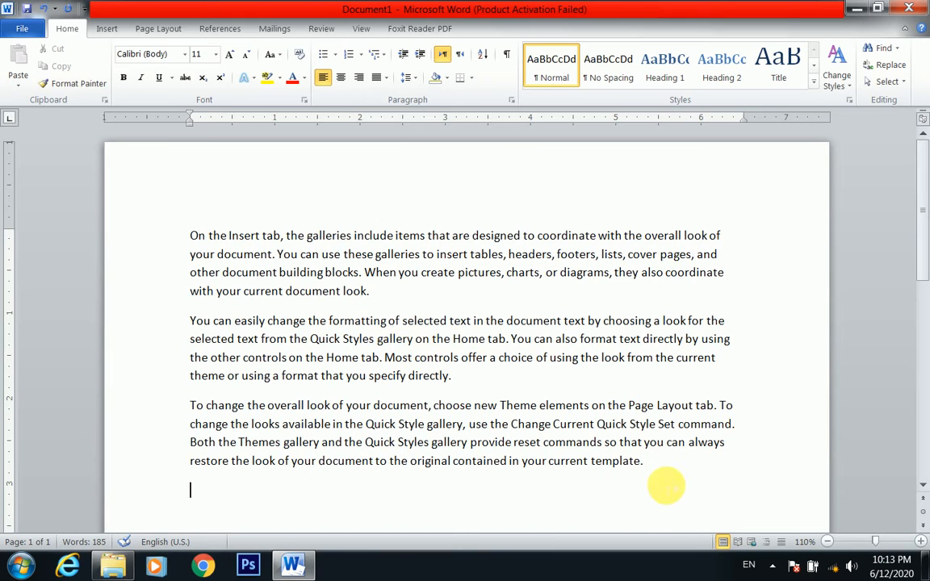
Try increasing the first paragraph's indent by two levels, and undo both changes
drag(671, 466, 606, 446)
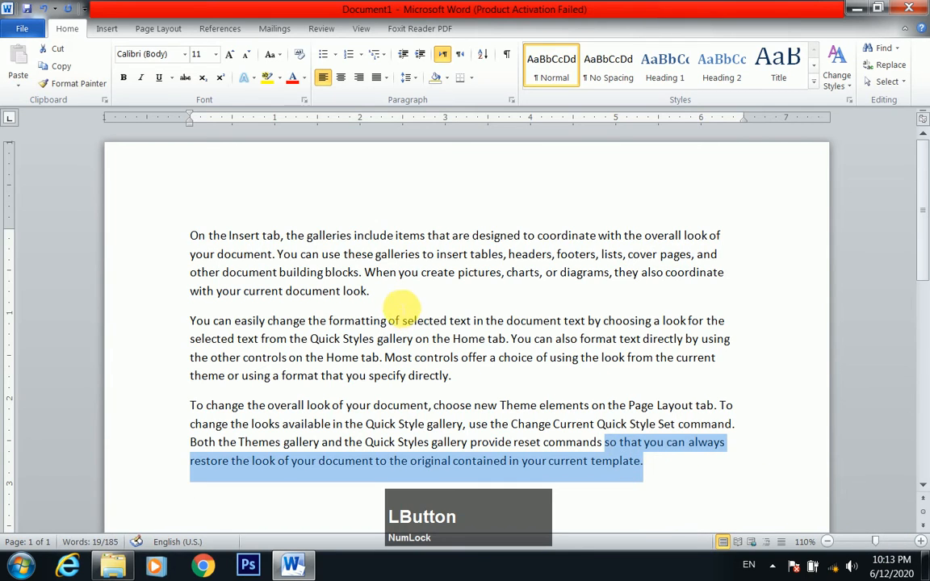
drag(371, 292, 185, 234)
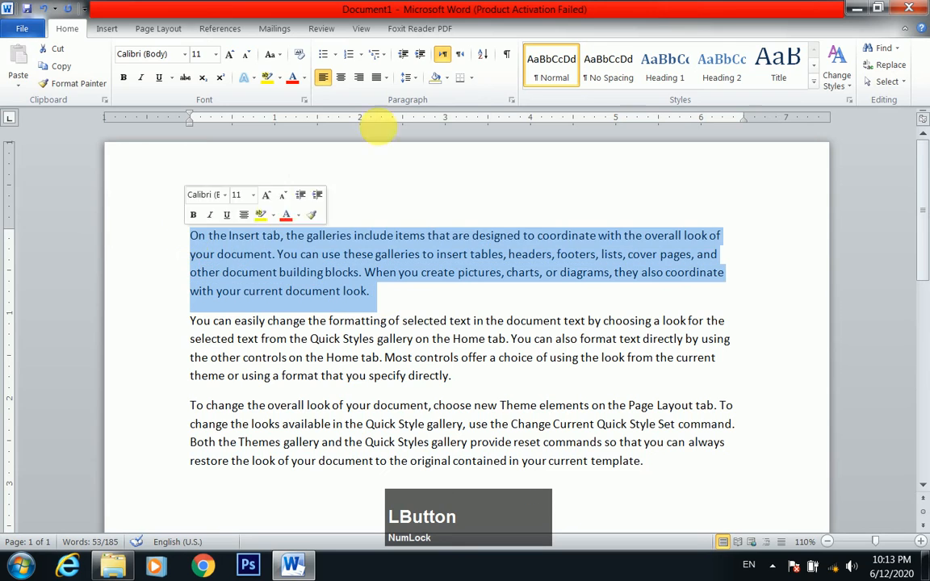
click(415, 56)
click(419, 58)
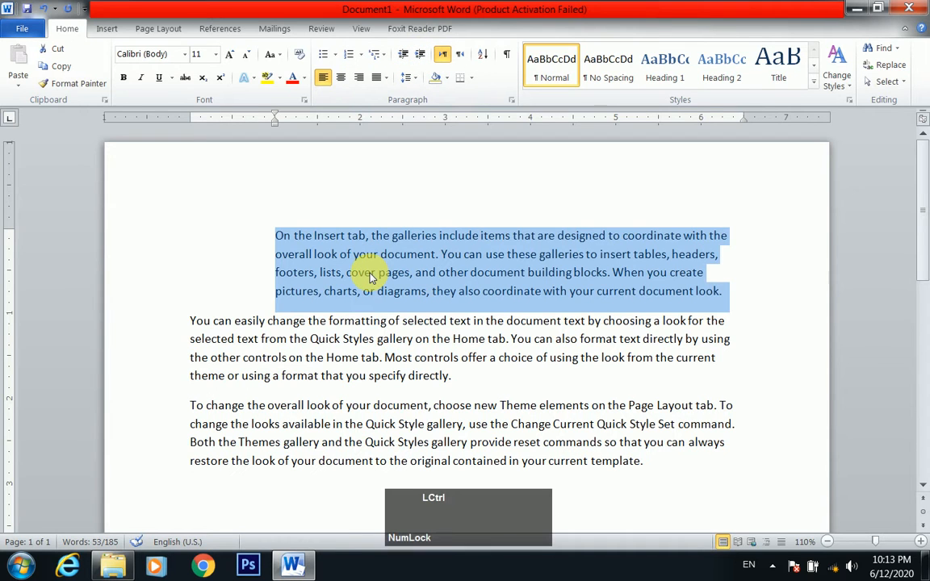
key(ctrl+z)
key(ctrl+z)
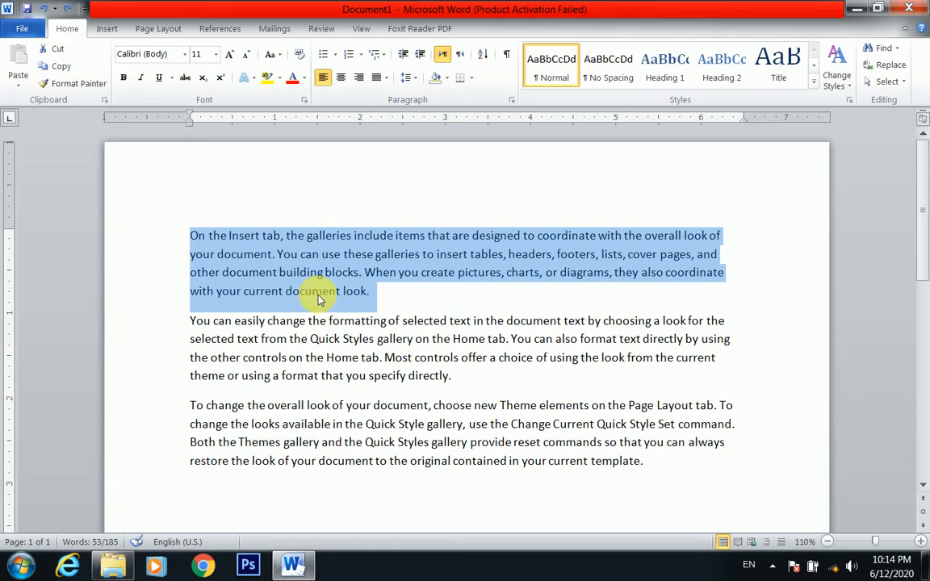
Increase the first paragraph's left indent to 3.5 inches and apply Justify Low alignment to it
click(421, 56)
click(421, 56)
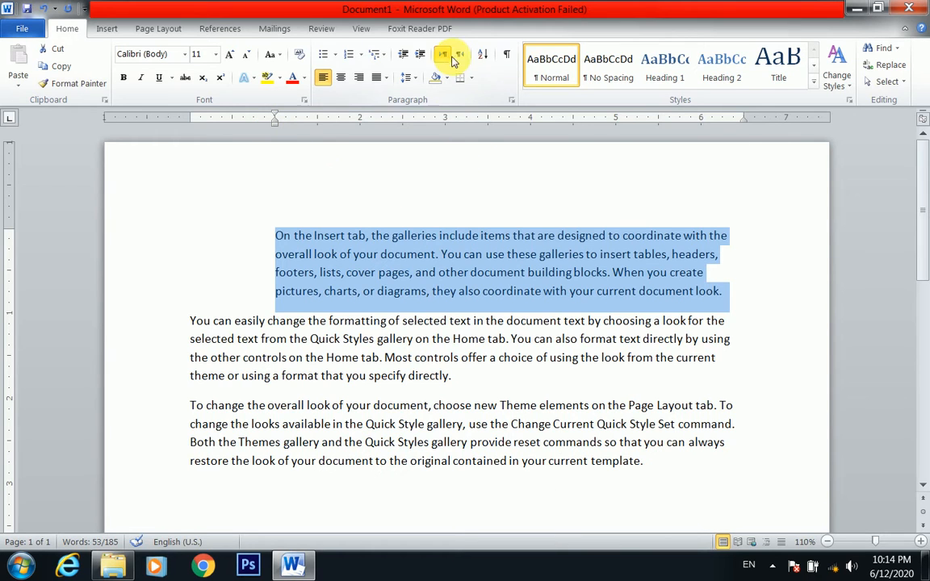
click(421, 56)
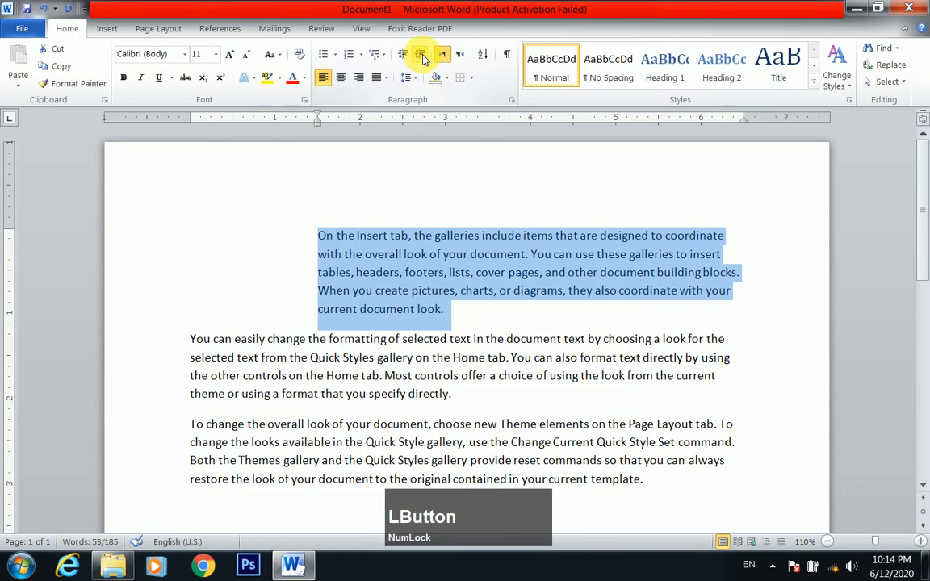
click(422, 56)
click(422, 57)
click(422, 56)
click(421, 57)
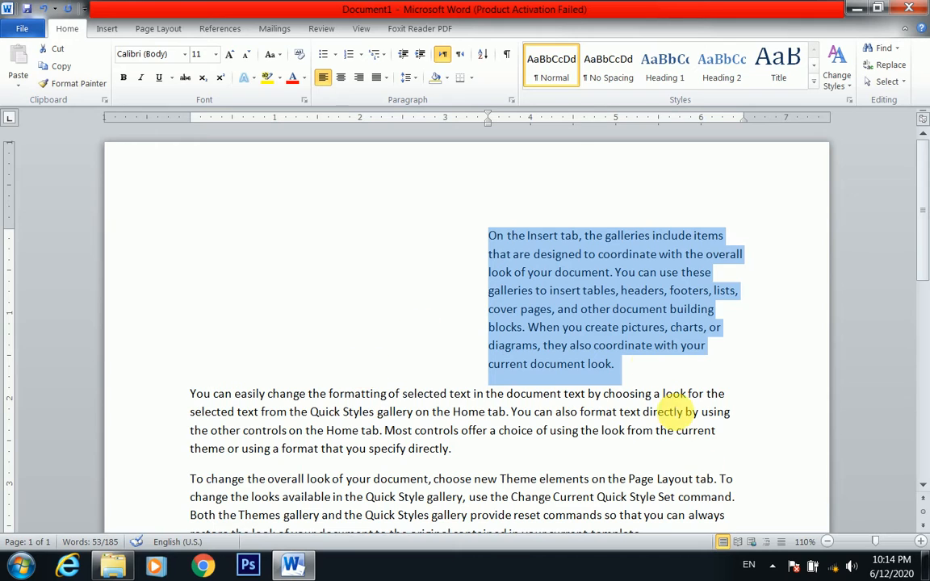
click(385, 77)
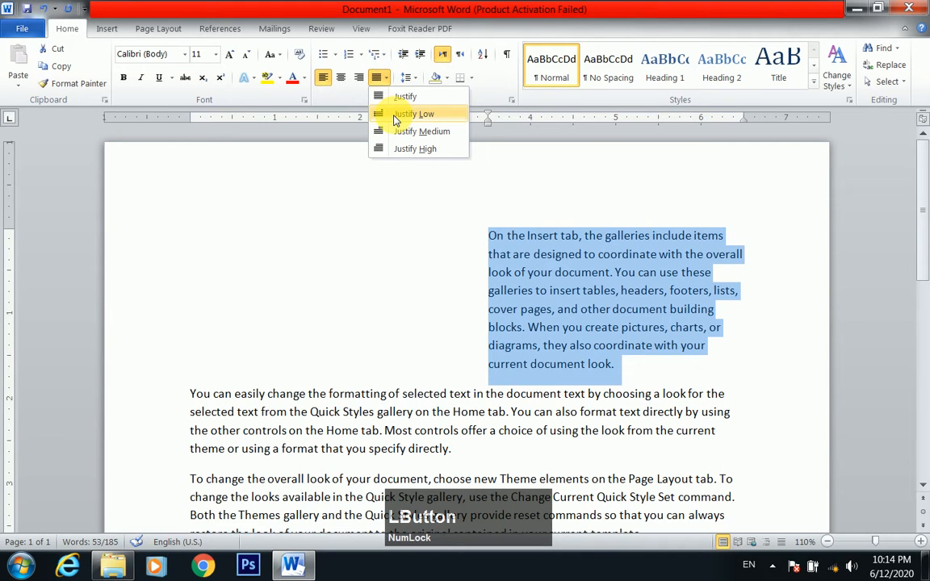
click(396, 116)
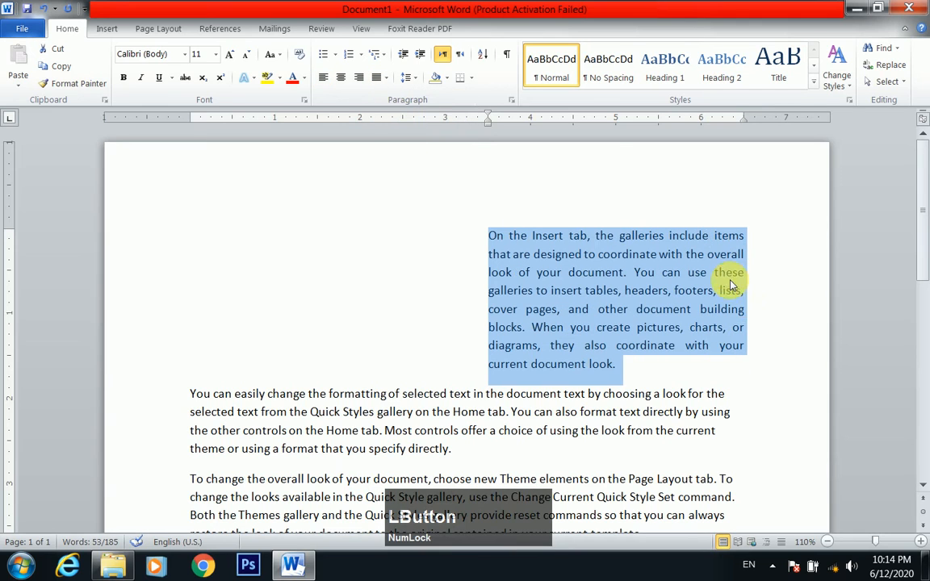
Reduce the first paragraph's left indent to zero and raise it back to 3.5 inches
click(409, 56)
click(409, 57)
click(408, 57)
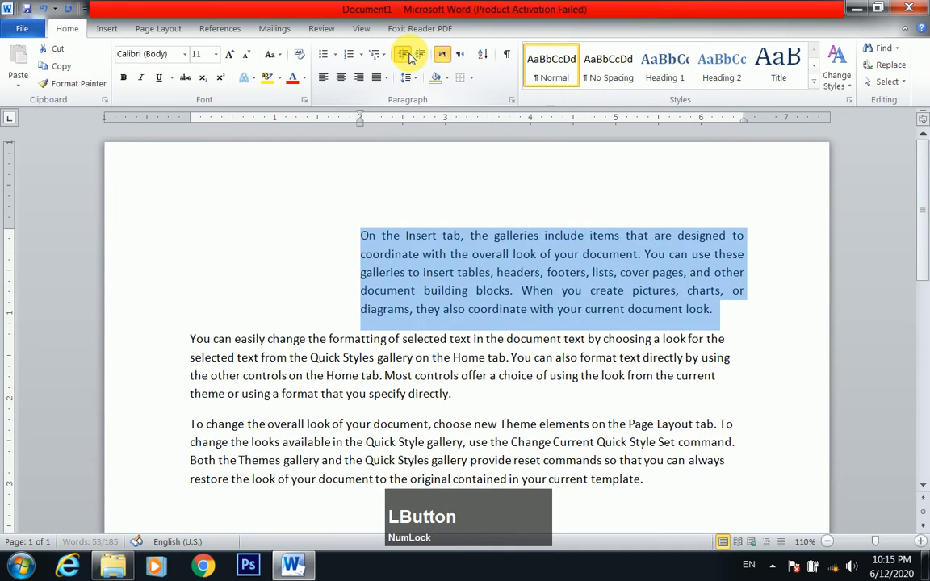
click(409, 56)
click(409, 56)
click(408, 57)
click(408, 57)
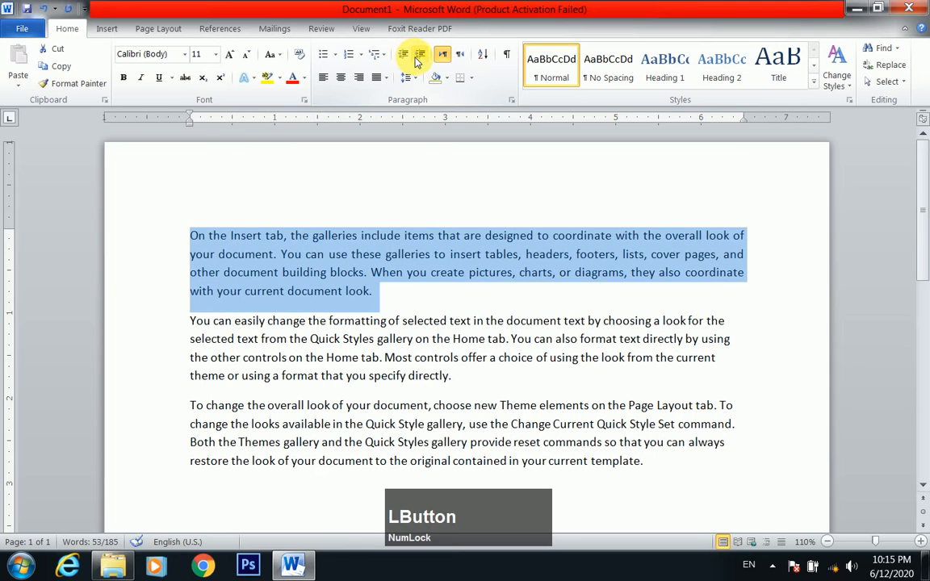
click(417, 56)
click(417, 57)
click(417, 57)
click(417, 56)
click(417, 56)
click(417, 56)
click(418, 57)
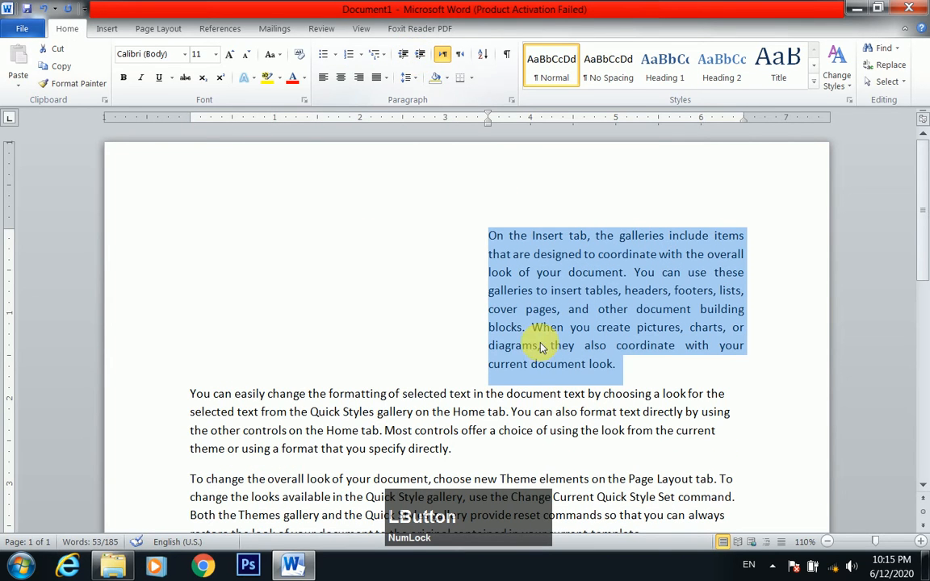
Insert the picture "Desktop pic" from the Desktop folder "skills sharer channel" at the start of the first paragraph
click(233, 215)
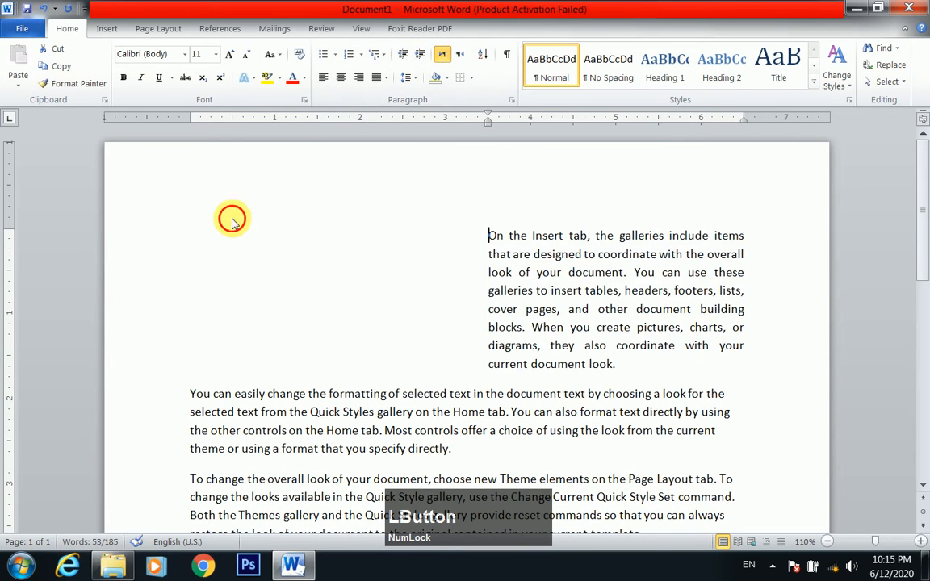
click(107, 29)
click(158, 77)
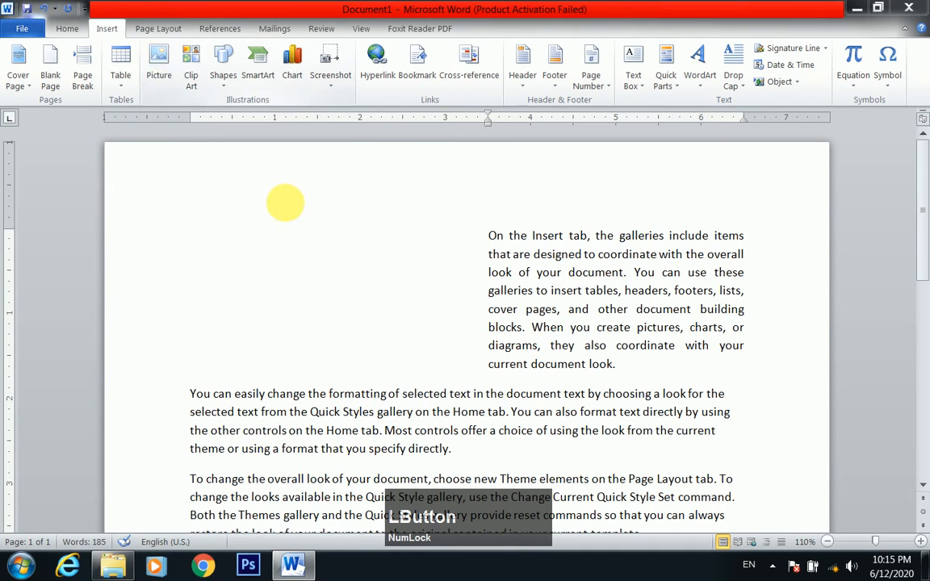
click(64, 159)
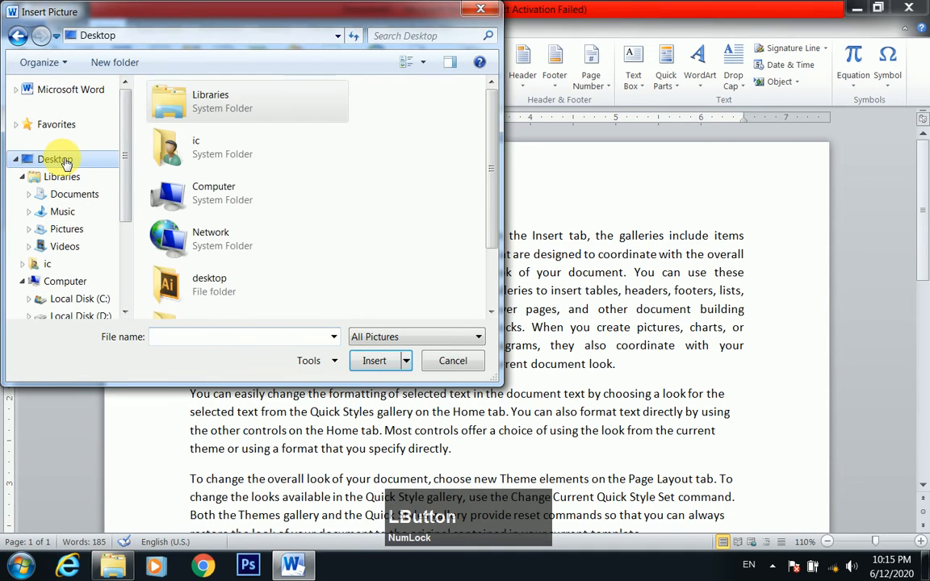
drag(496, 184, 495, 252)
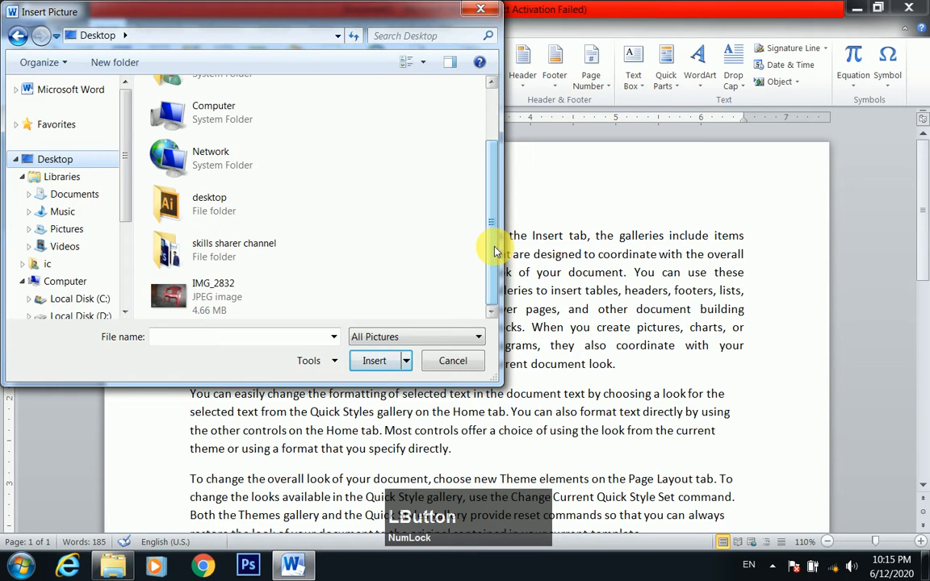
double_click(222, 244)
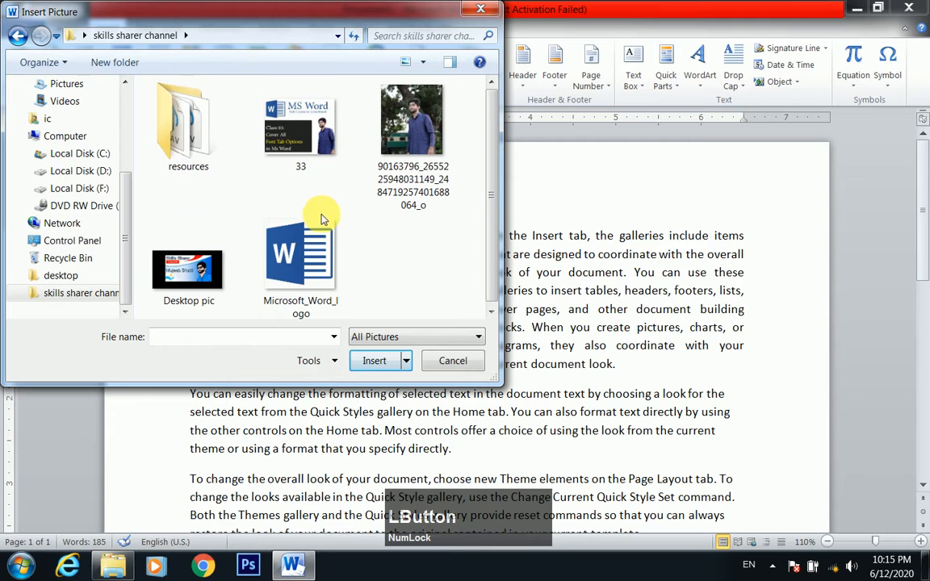
click(189, 242)
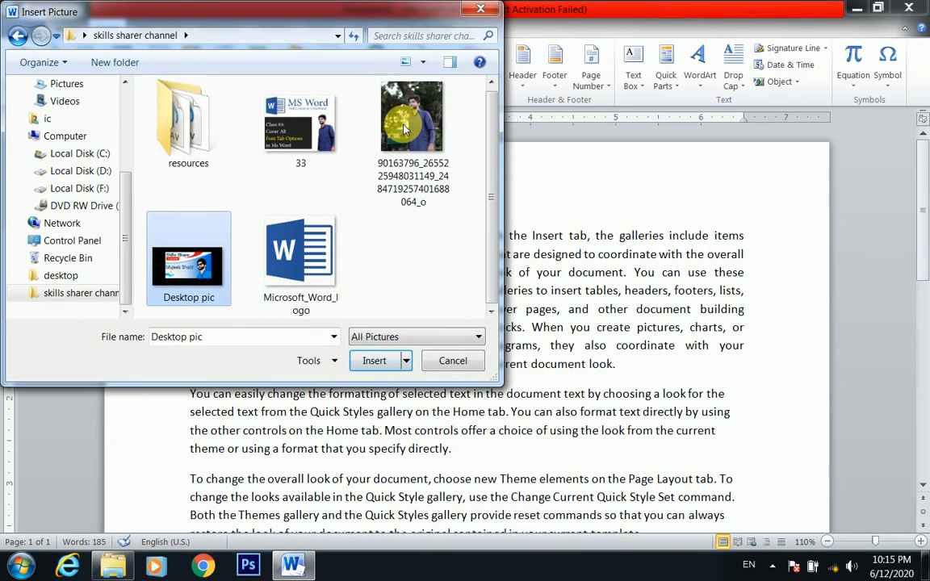
click(374, 182)
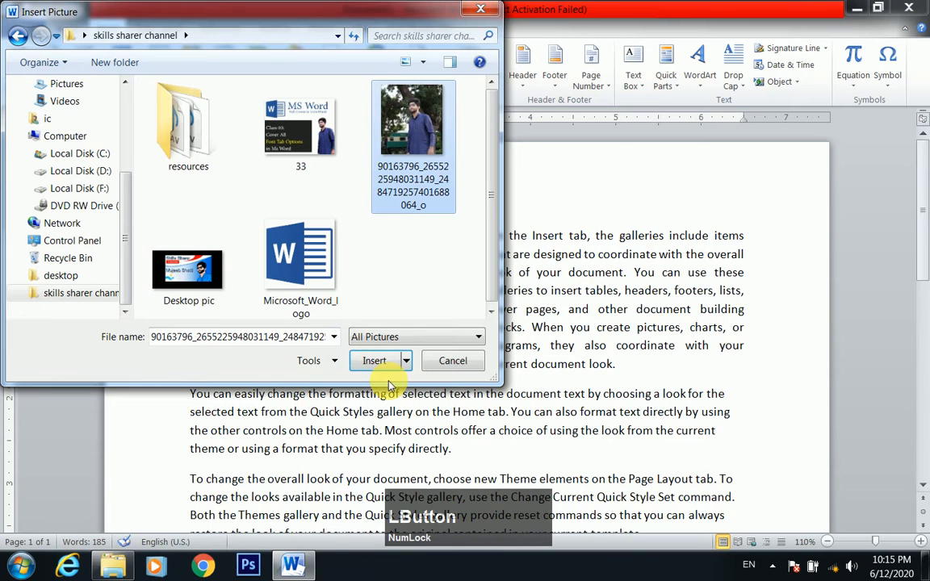
click(209, 290)
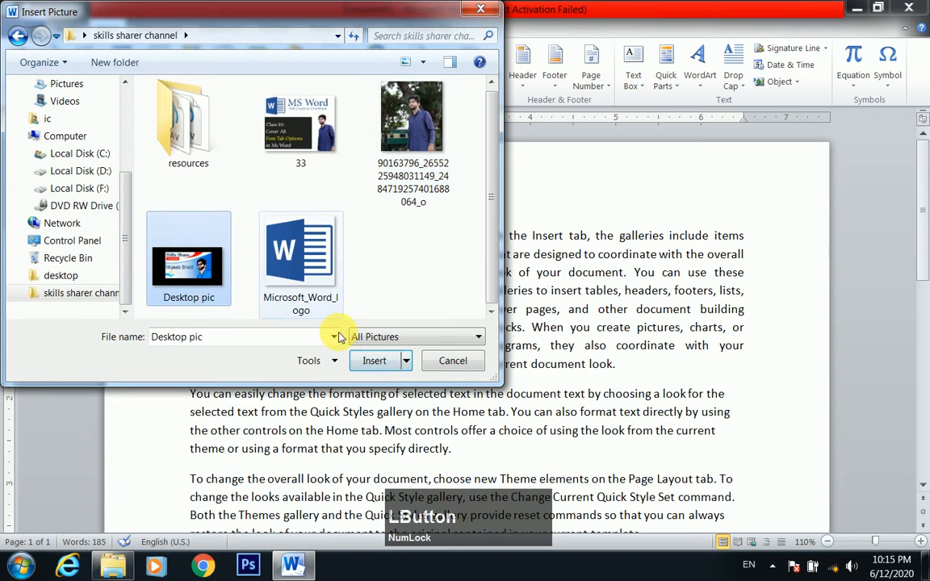
click(376, 361)
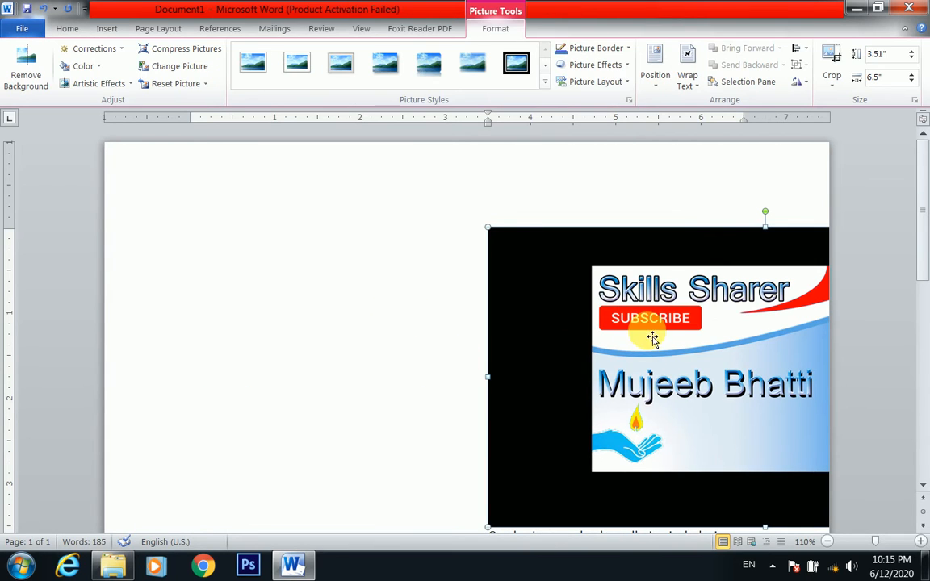
Set the picture's text wrapping to In Front of Text and move it so its full width lies within the page
right_click(664, 325)
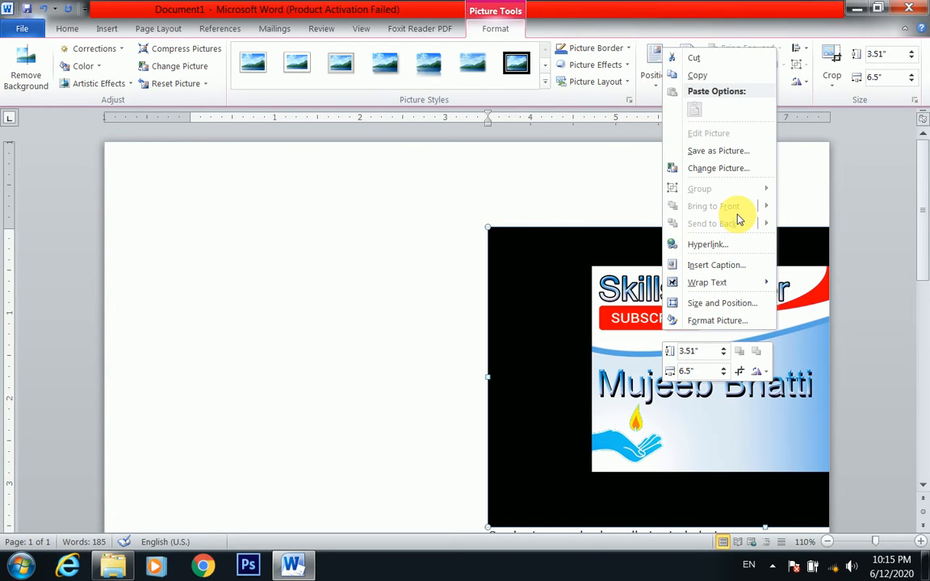
click(569, 177)
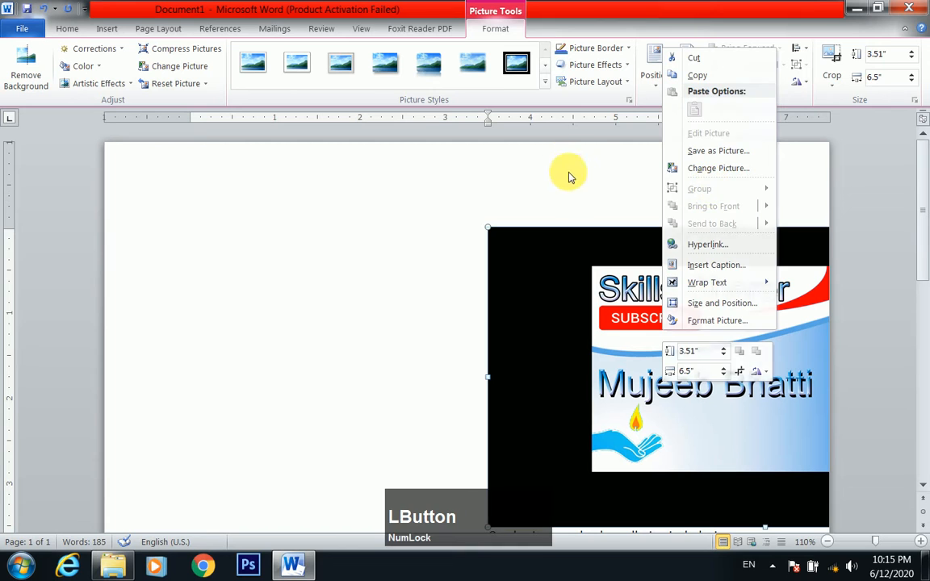
click(686, 81)
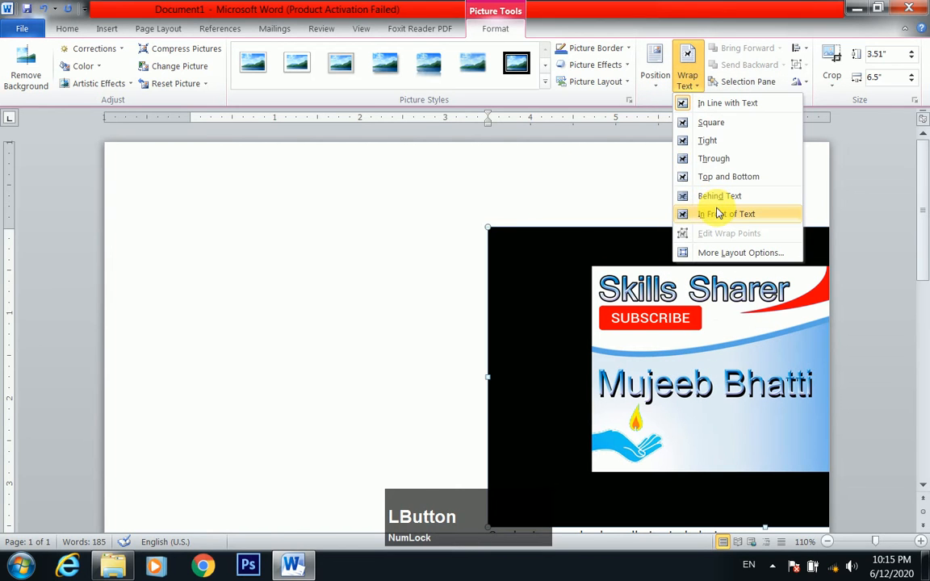
click(725, 217)
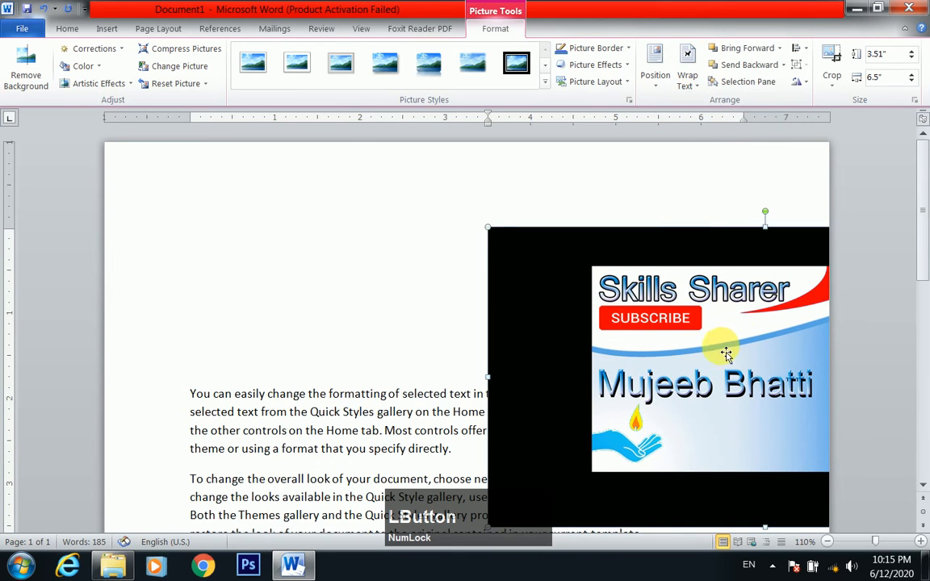
drag(724, 353, 419, 310)
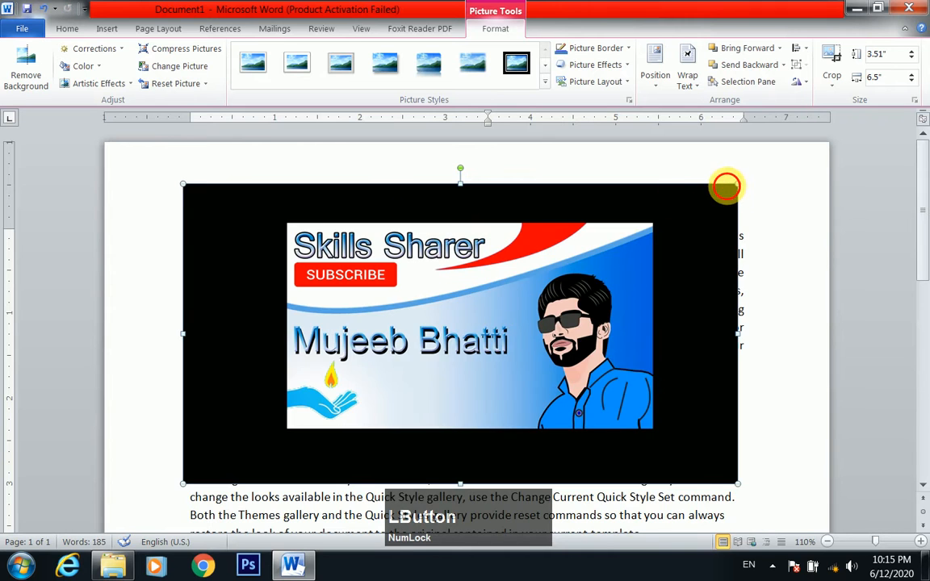
Shrink the picture to about 1.76 by 3.26 inches and fit it into the empty space beside the first paragraph
drag(724, 184, 342, 274)
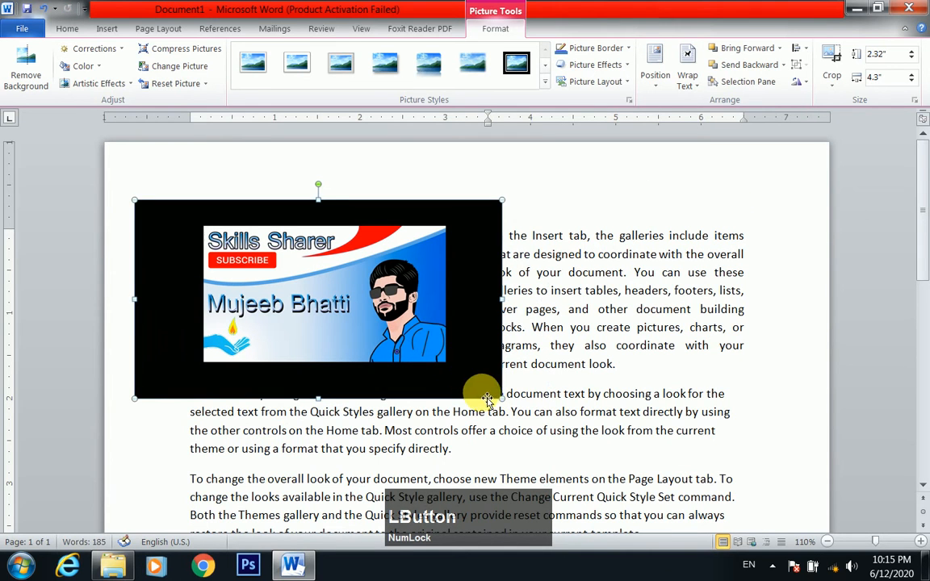
drag(501, 396, 295, 313)
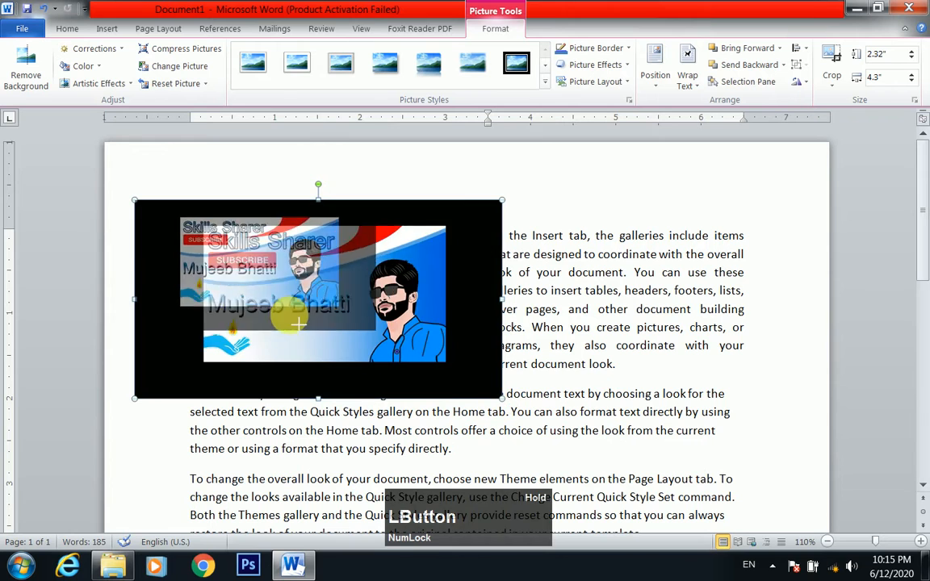
drag(198, 278, 246, 305)
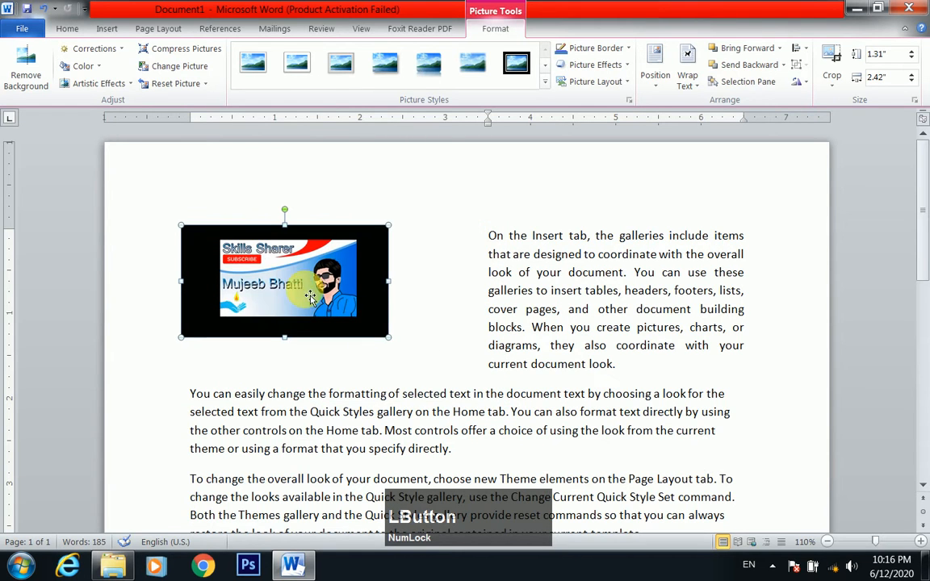
drag(303, 290, 293, 281)
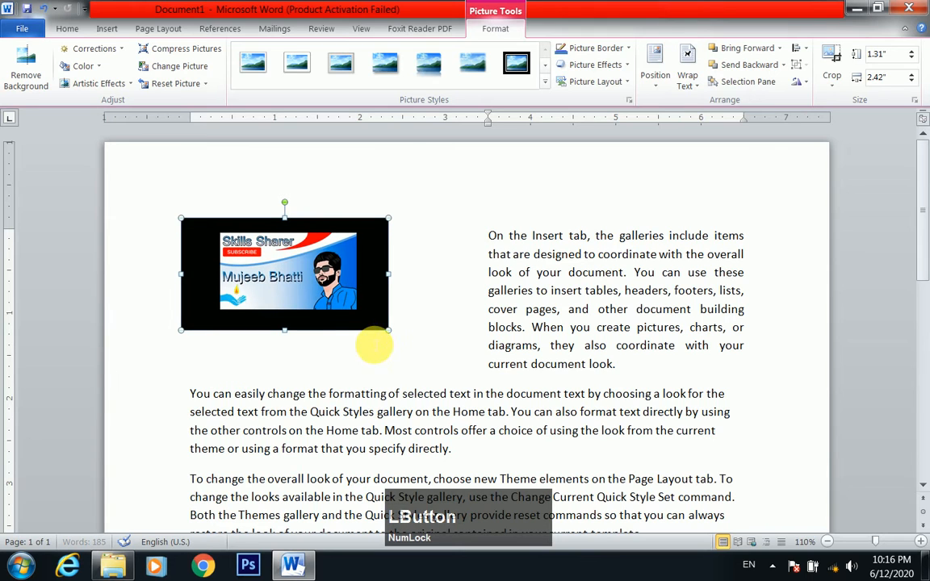
drag(394, 336, 459, 367)
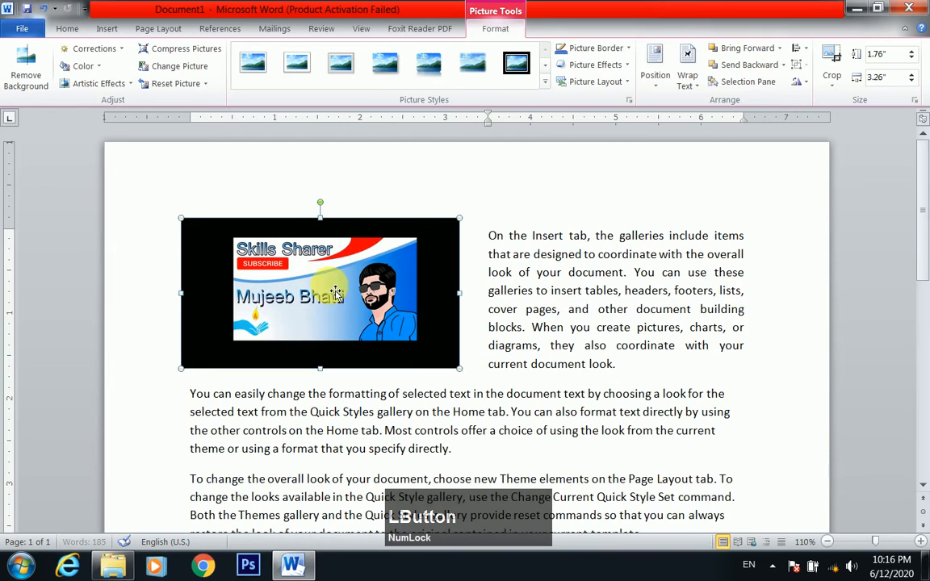
drag(330, 299, 356, 309)
click(562, 272)
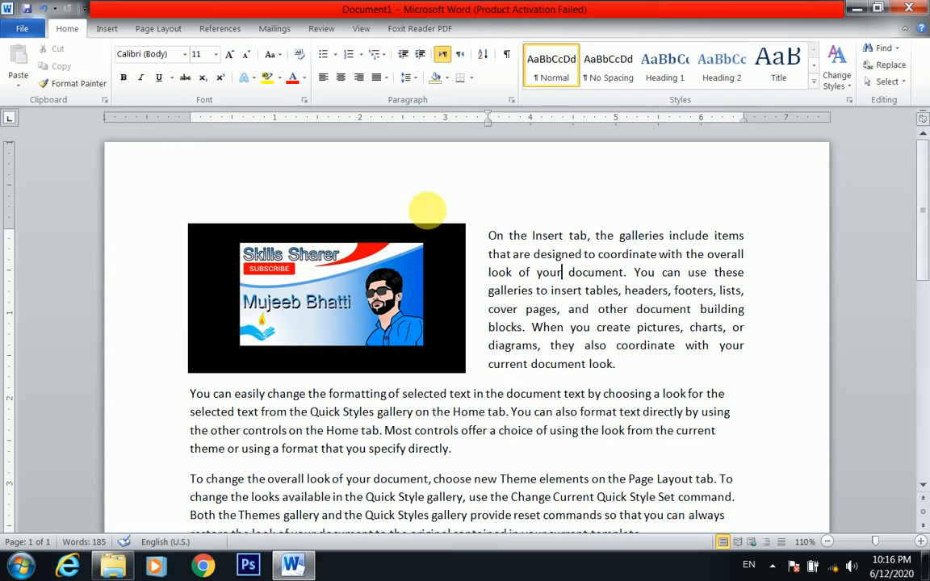
Delete the picture beside the first paragraph
click(278, 266)
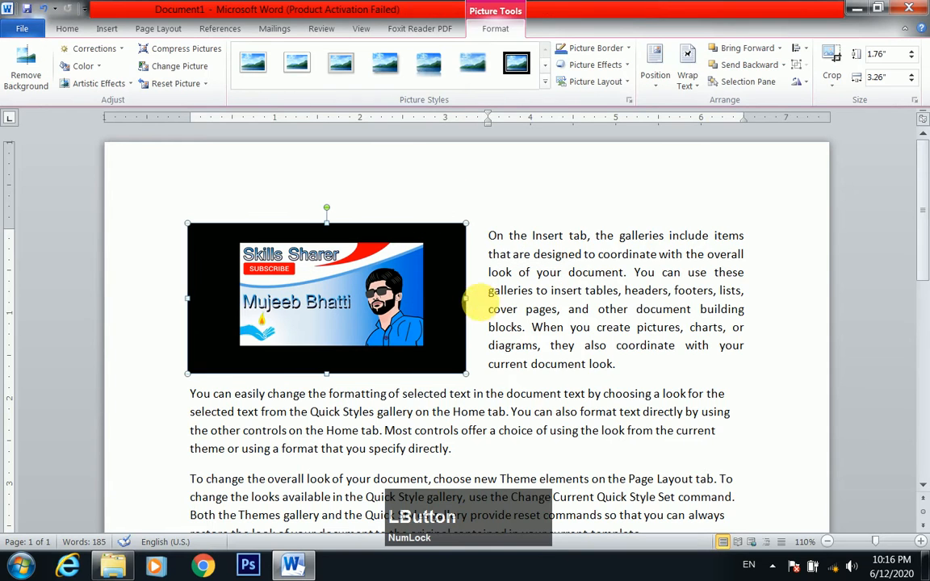
click(516, 235)
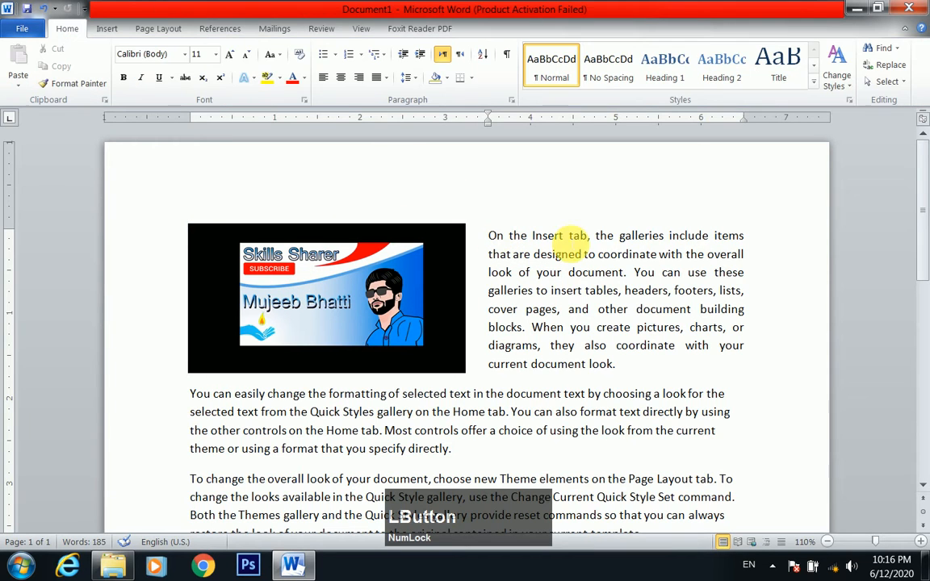
click(372, 316)
key(Delete)
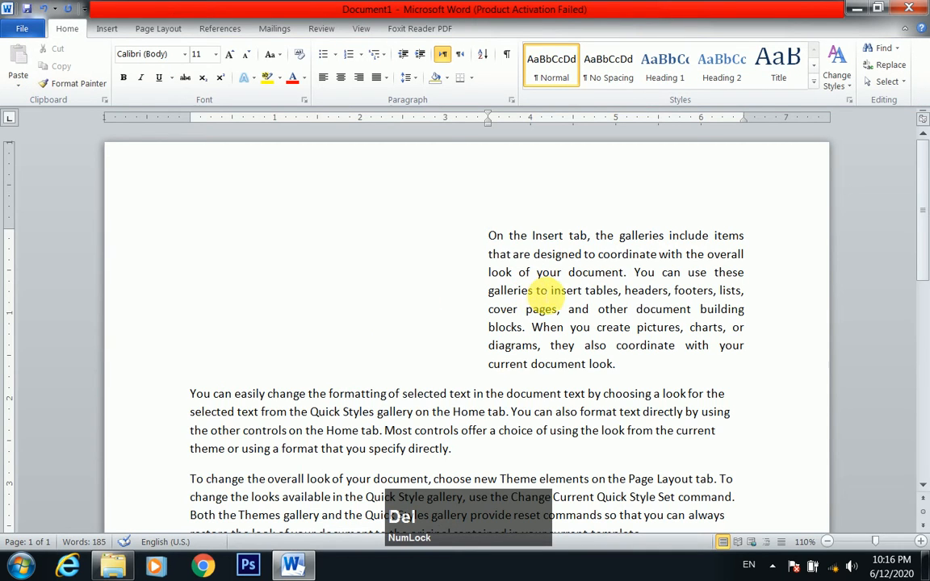
Reduce the left indent of the whole first paragraph to zero
drag(646, 361, 488, 237)
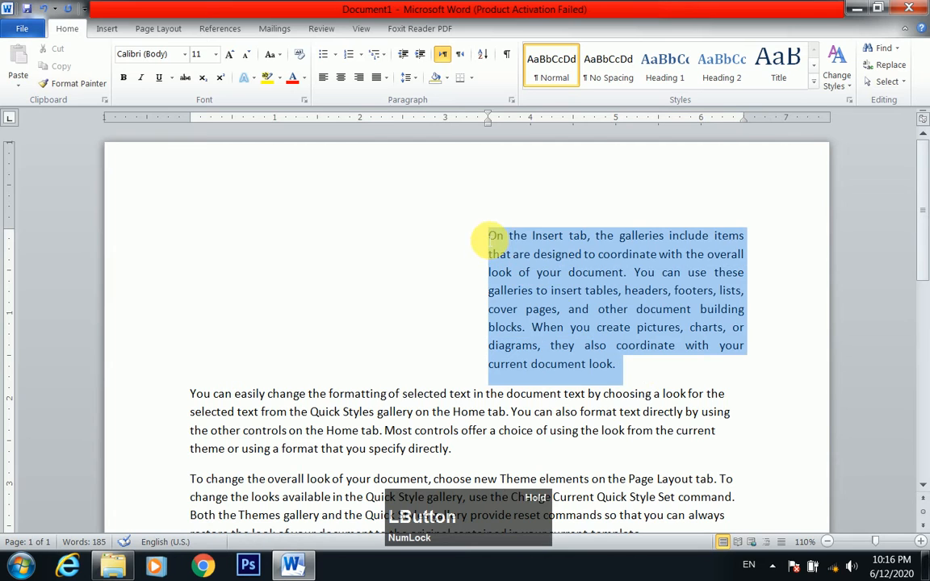
click(404, 55)
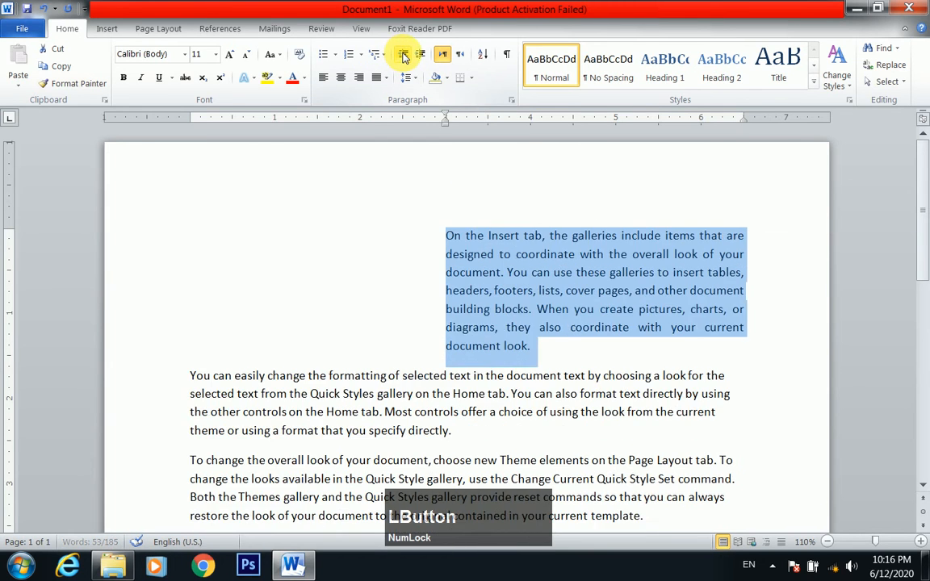
click(403, 55)
click(403, 55)
click(403, 55)
click(404, 55)
click(404, 55)
click(404, 55)
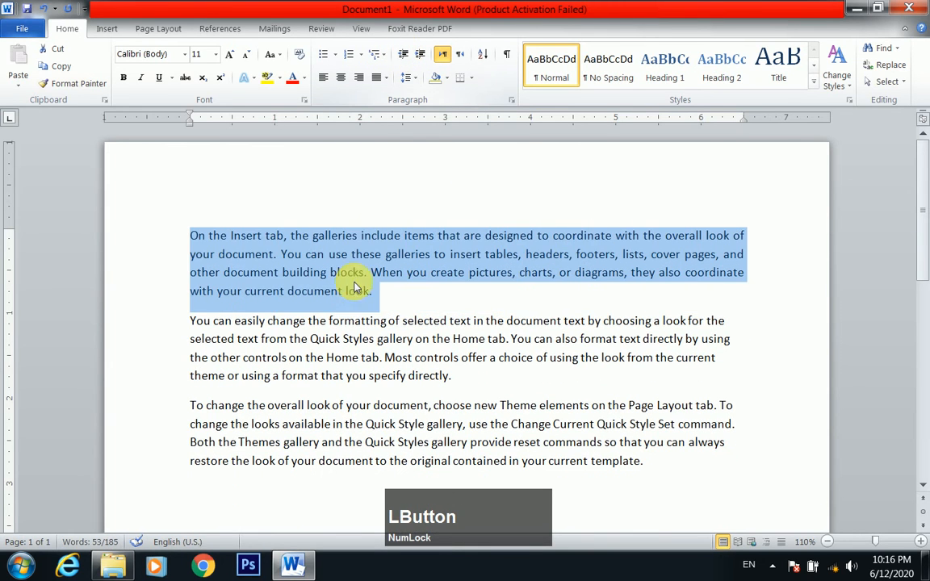
click(347, 290)
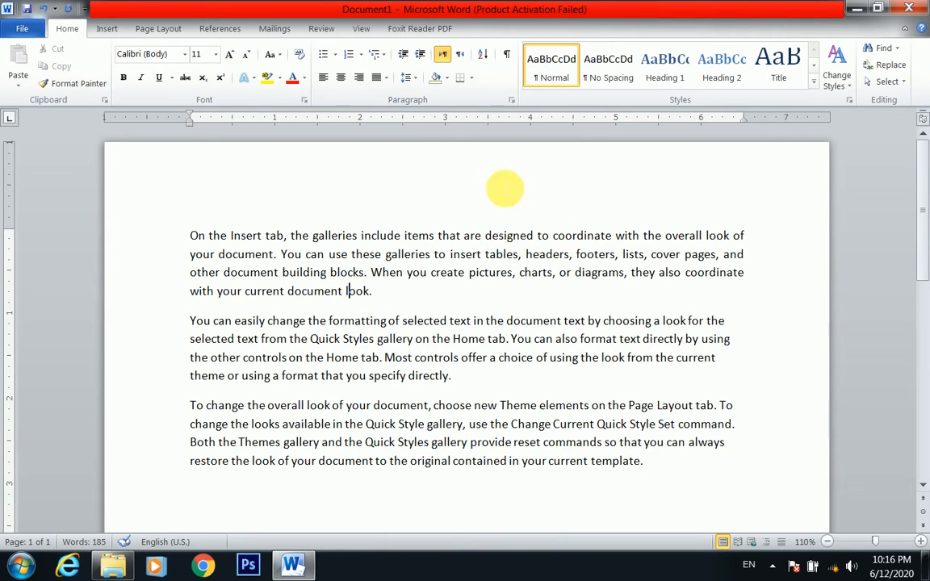
Apply left-to-right text direction and left alignment to the first paragraph
click(440, 60)
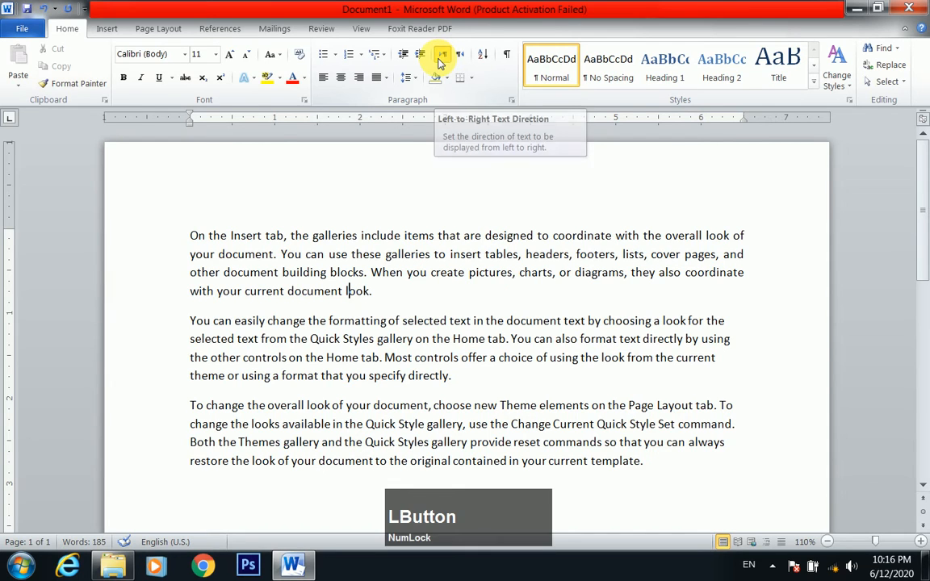
click(324, 80)
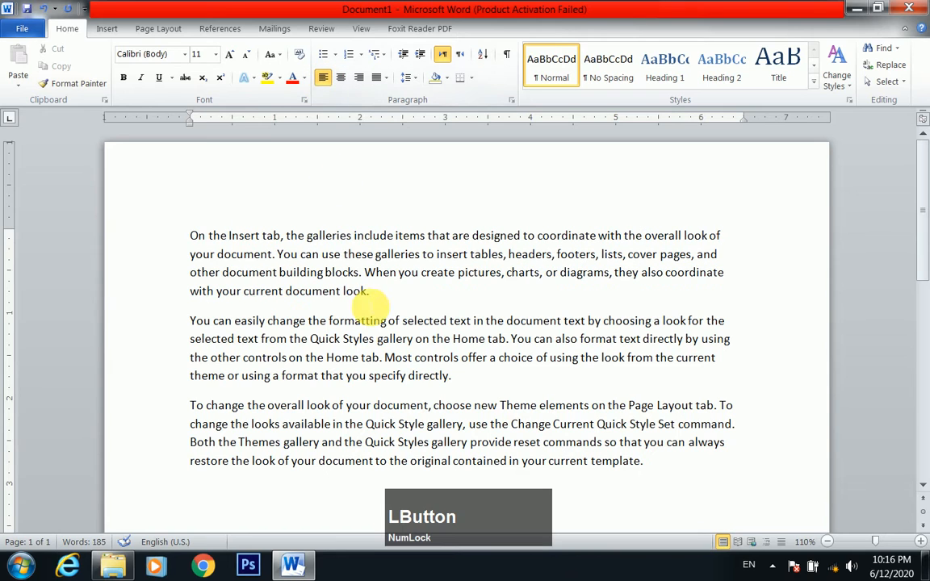
drag(369, 291, 197, 235)
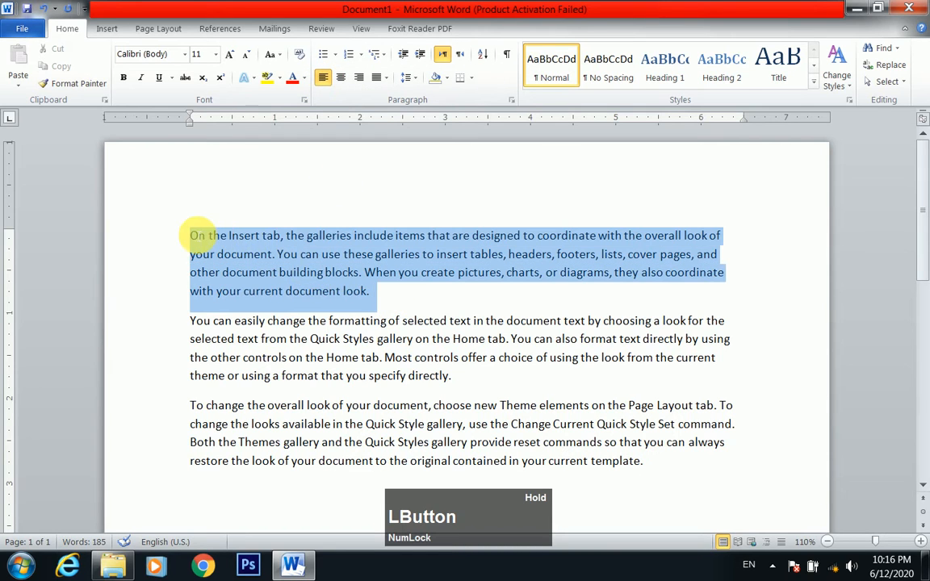
click(240, 253)
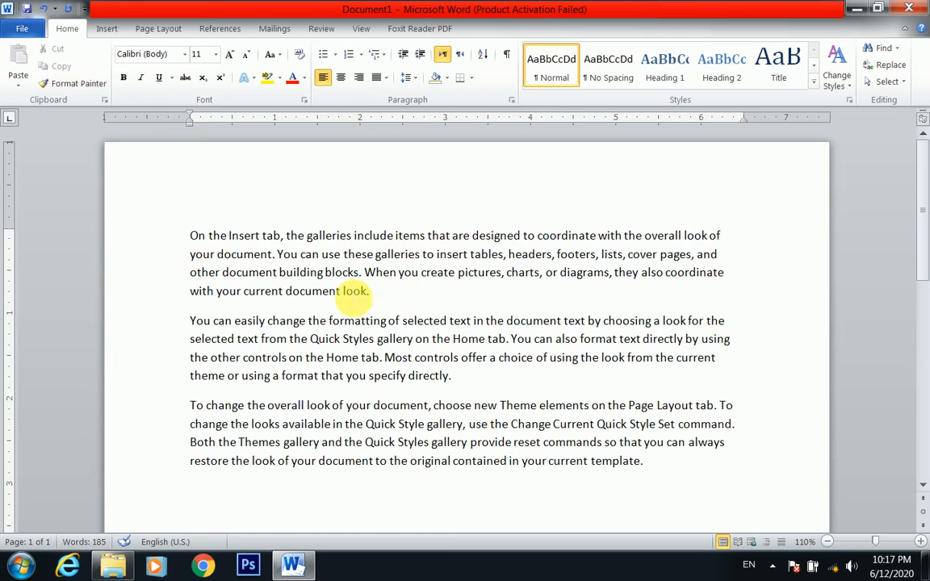
Insert an empty line above the first paragraph and place the cursor on it
click(190, 235)
key(Return)
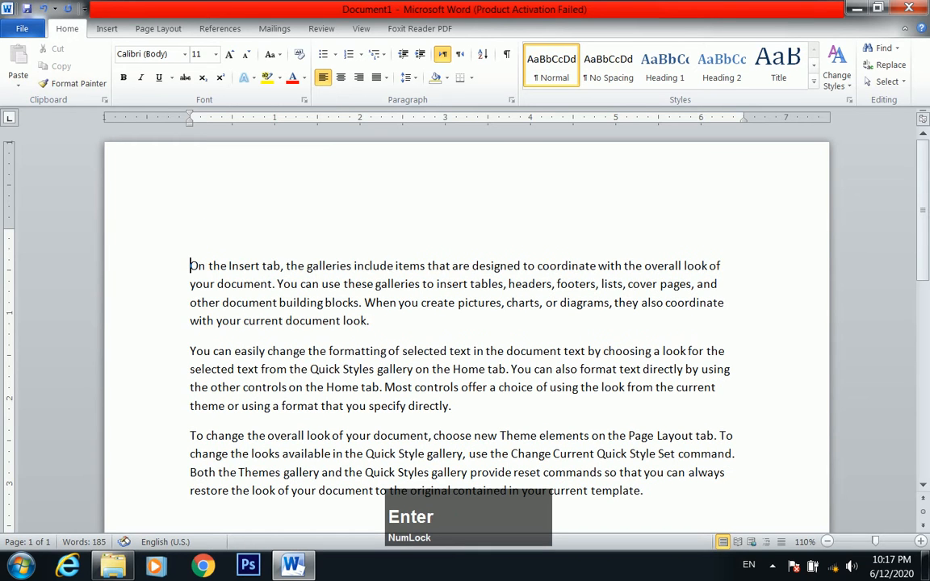
key(Up)
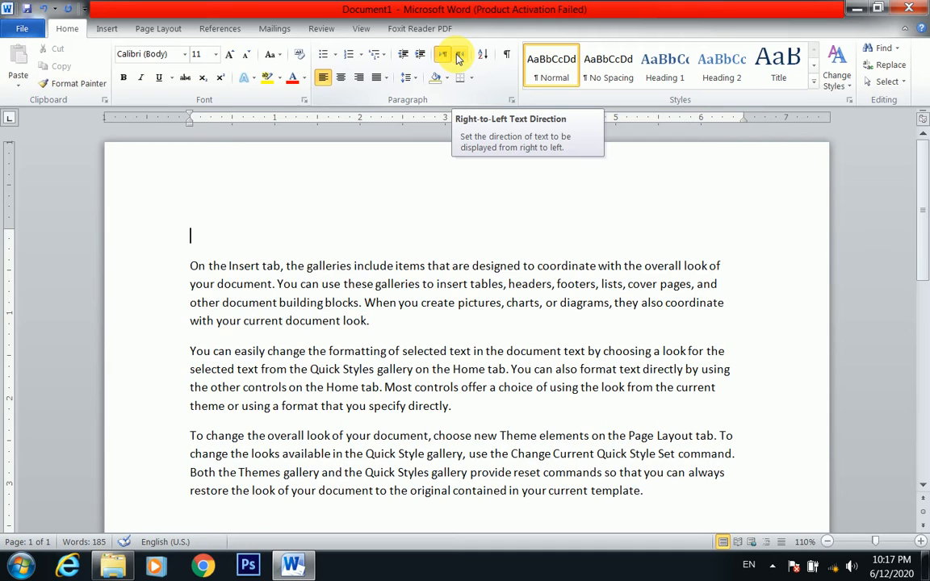
Switch the keyboard language to Urdu and write "میرا پاکستان" on the empty line above the first paragraph
click(749, 565)
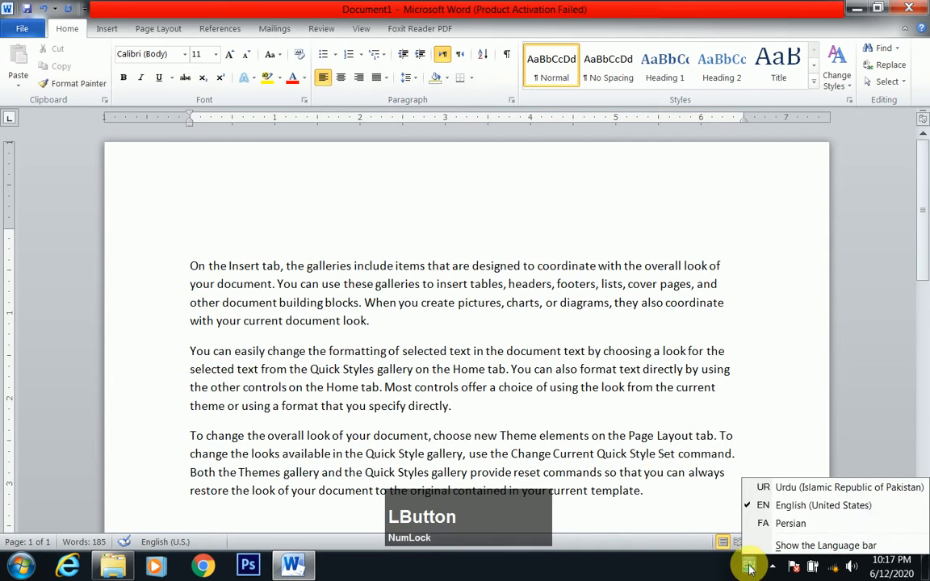
click(776, 441)
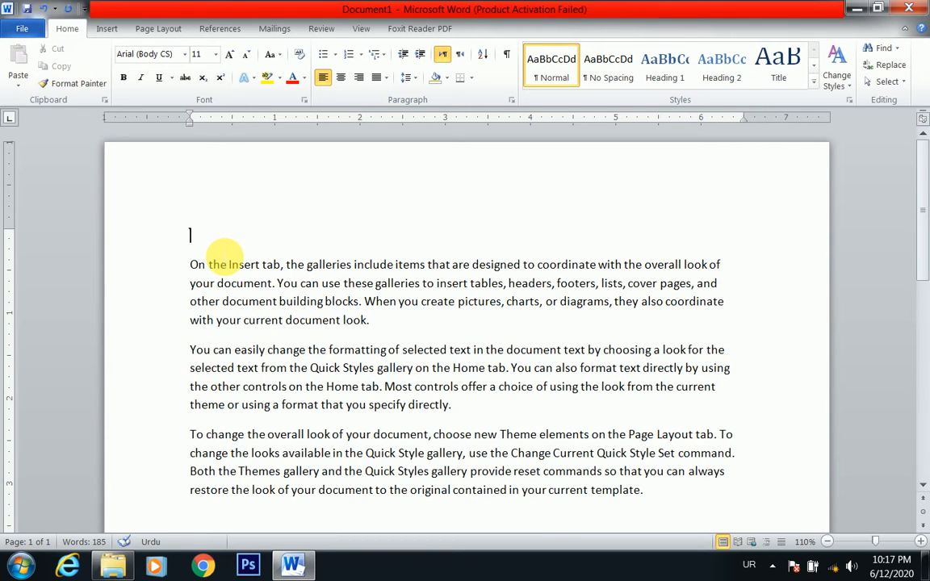
text(می)
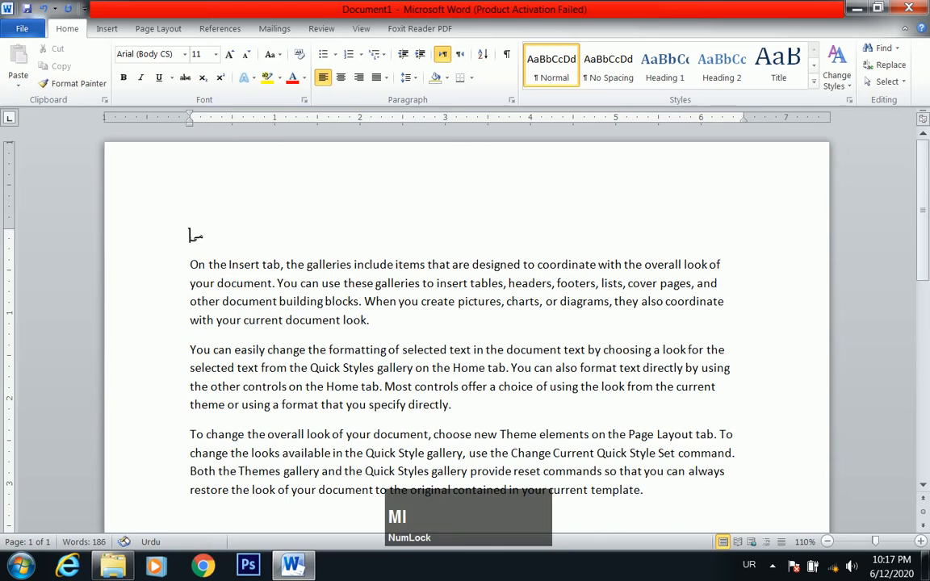
text(را پاکستا)
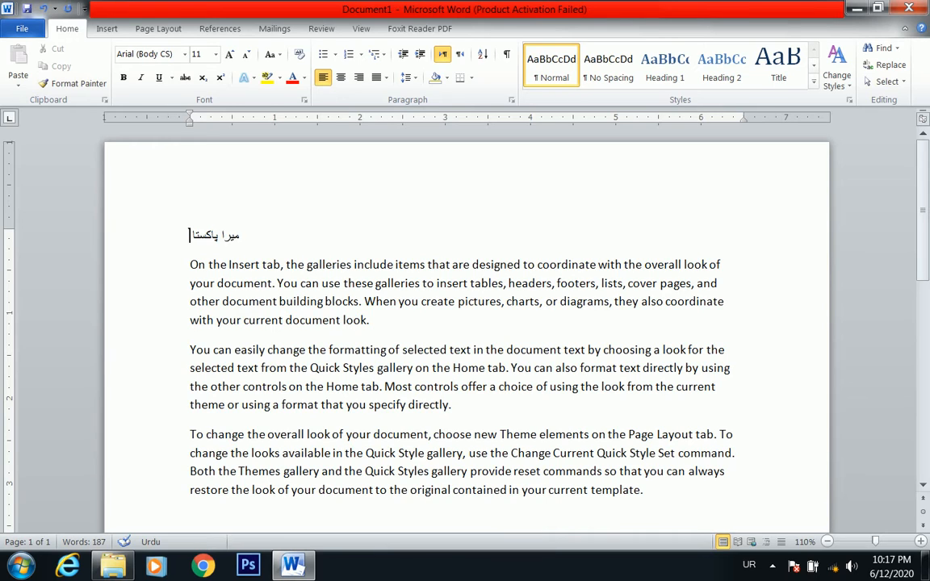
key(BackSpace)
text(ن)
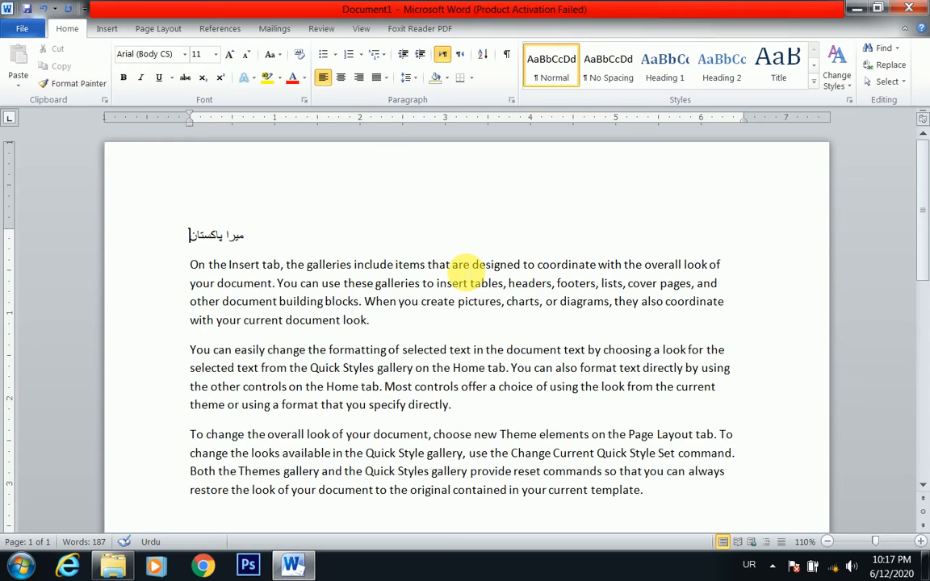
Set the Urdu line to right-to-left direction, return it to left-to-right, and align it right
click(462, 54)
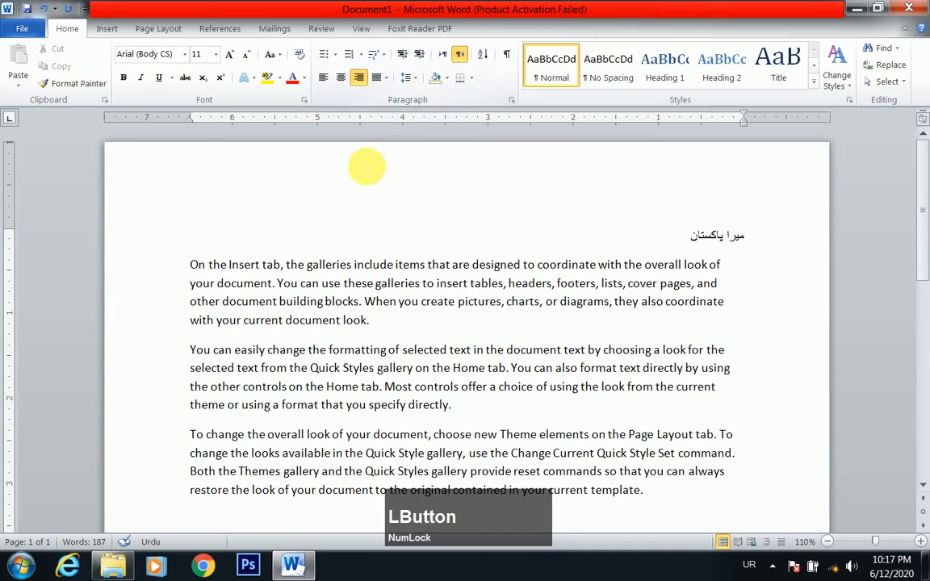
click(360, 79)
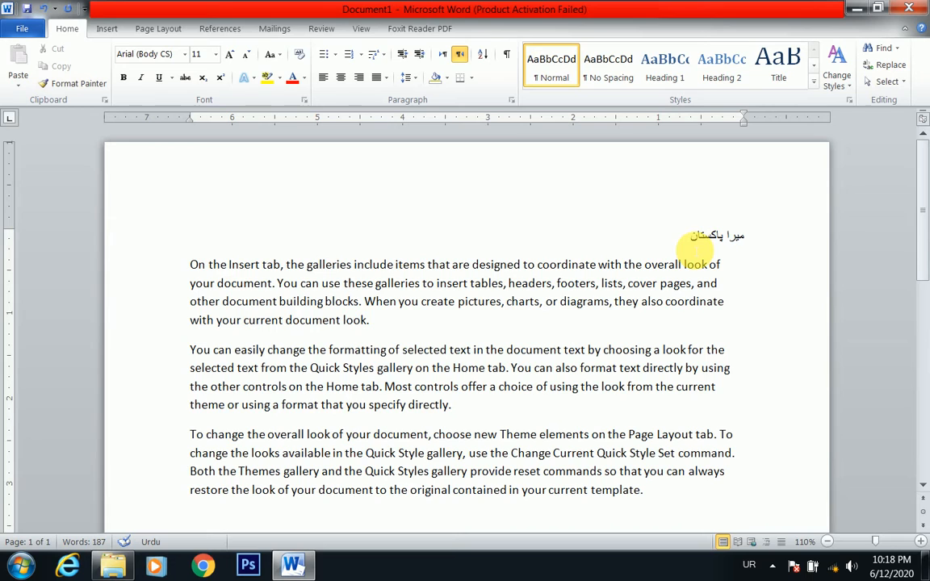
click(442, 54)
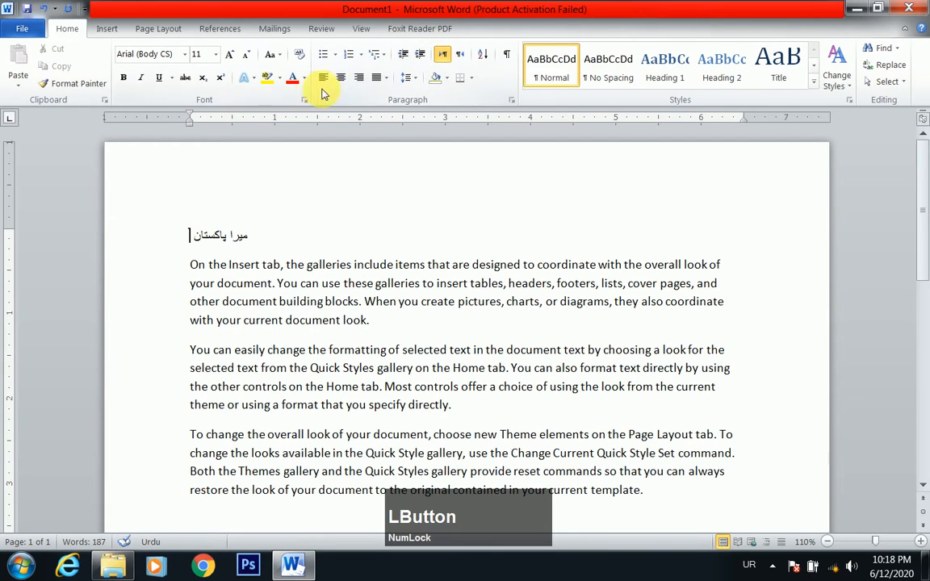
click(358, 78)
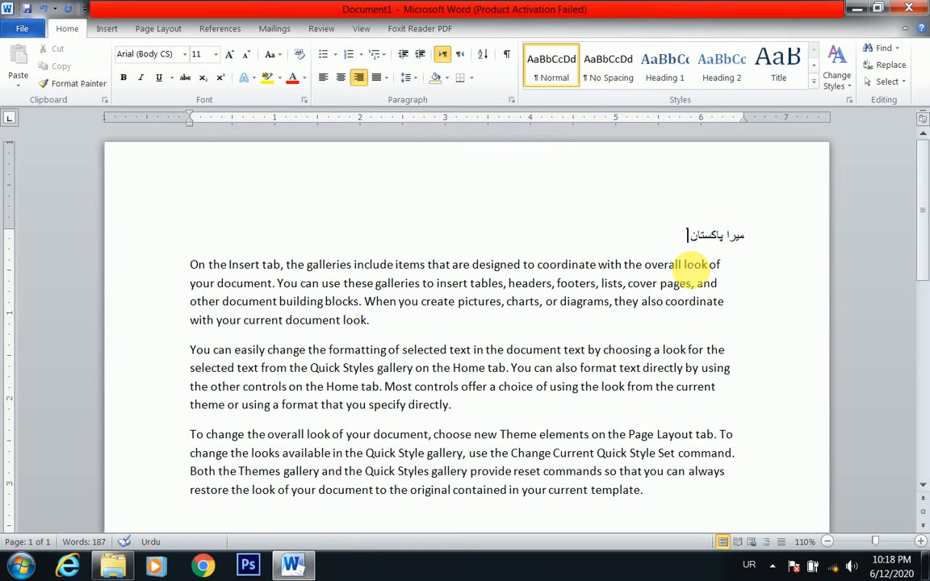
Add an empty line below the Urdu text and place the cursor back in the Urdu line
key(Return)
key(BackSpace)
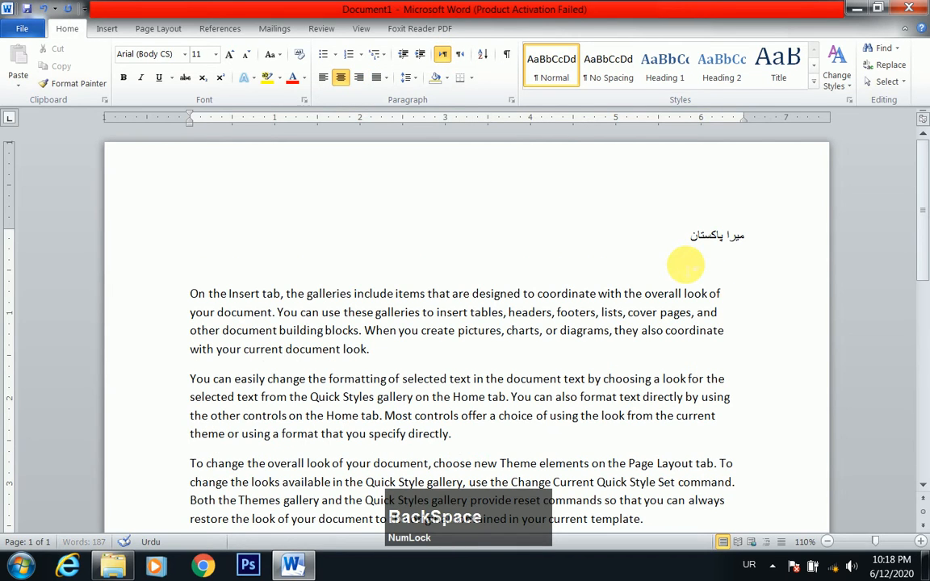
click(691, 235)
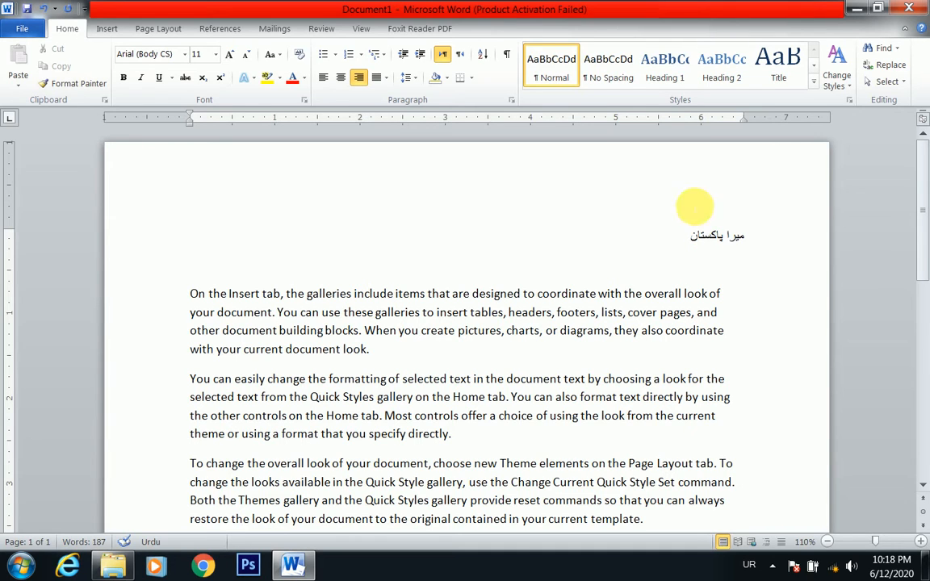
Apply right-to-left direction with right alignment to the Urdu line, and return it to left-to-right direction
click(458, 61)
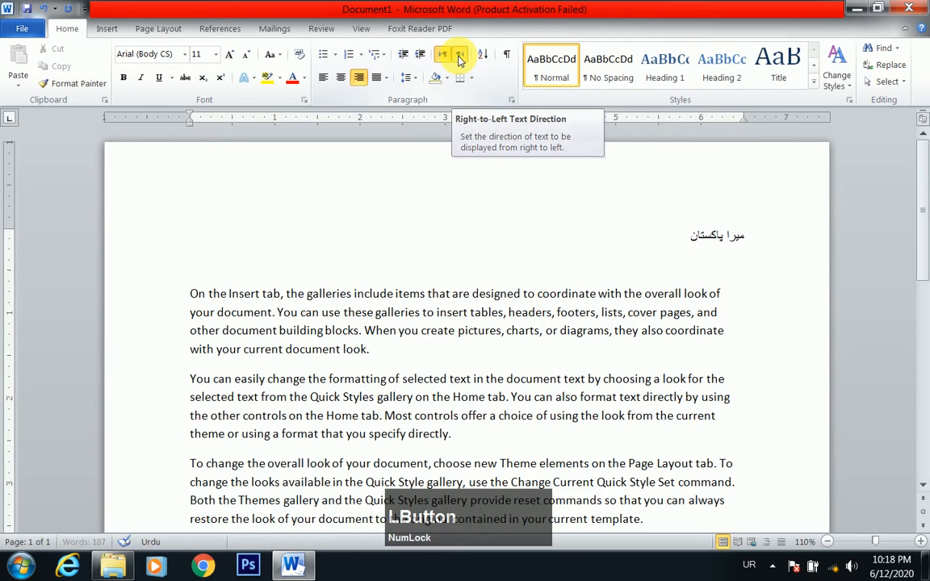
click(355, 78)
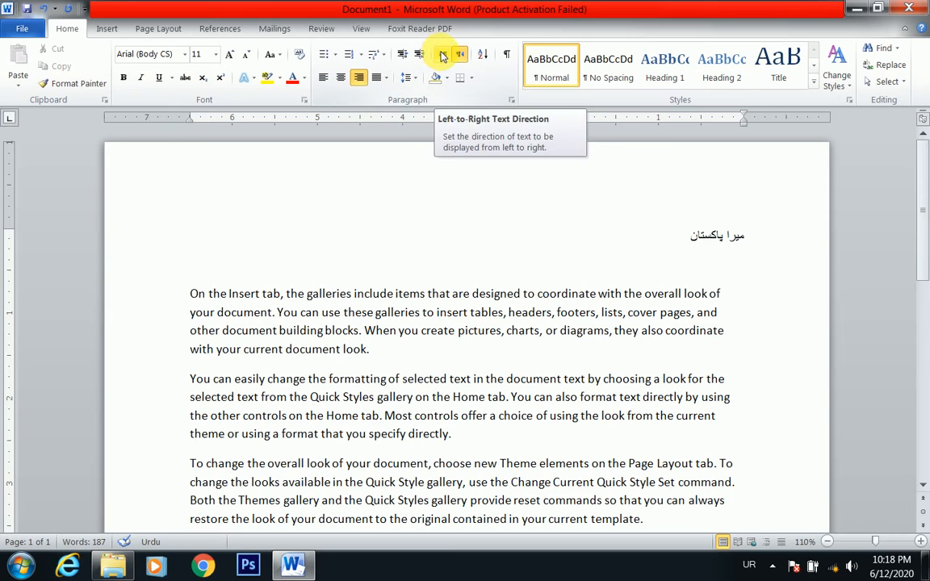
click(442, 55)
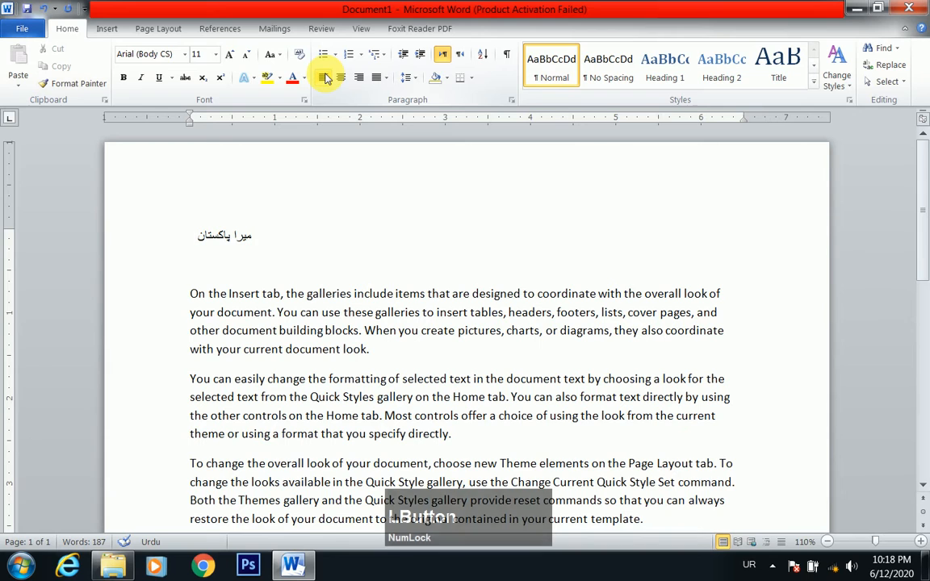
Switch the keyboard language from Urdu back to English (United States)
click(750, 557)
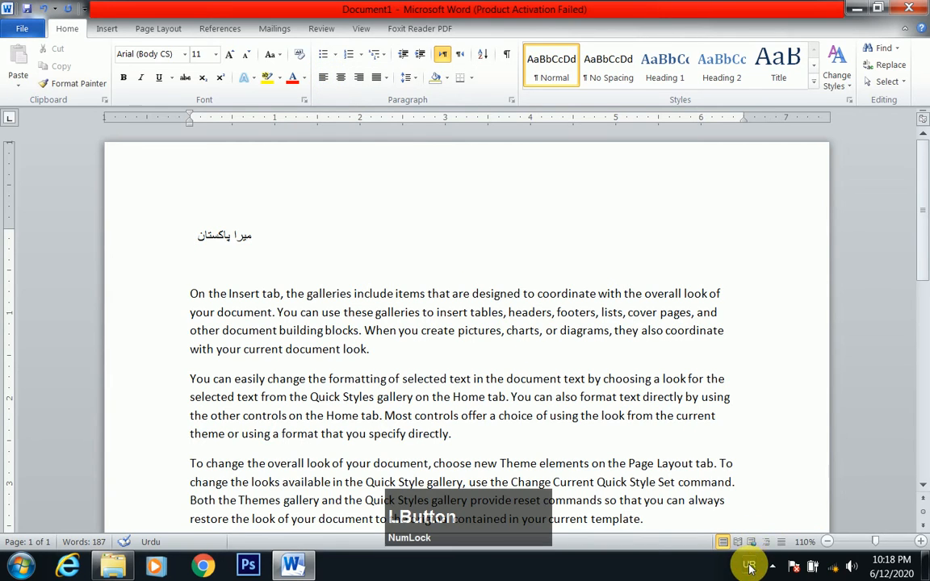
click(787, 445)
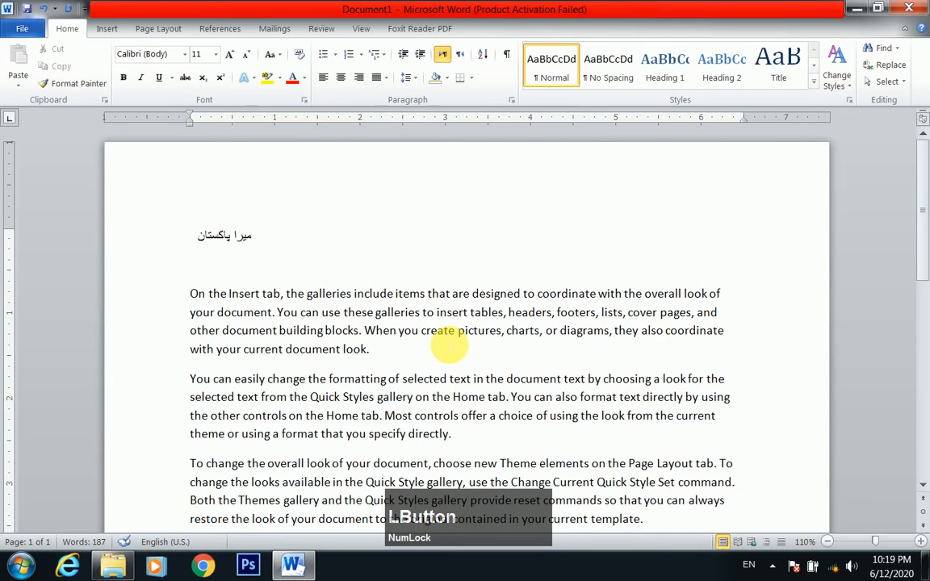
Delete the Urdu text from the first line of the document
key(shift)
text(T)
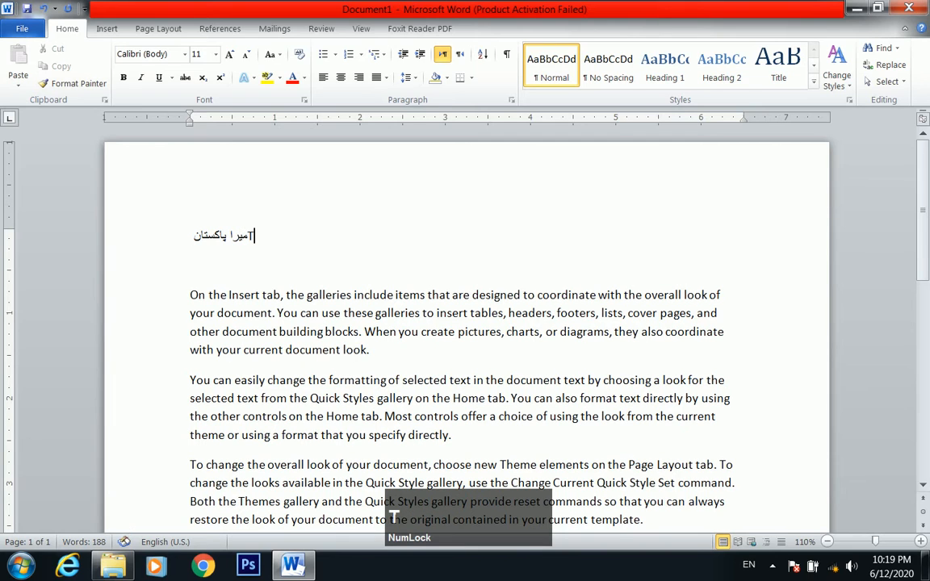
key(BackSpace)
key(BackSpace)
key(BackSpace)
key(BackSpace)
key(BackSpace)
key(BackSpace)
key(BackSpace)
key(BackSpace)
key(BackSpace)
key(BackSpace)
key(BackSpace)
key(BackSpace)
key(BackSpace)
key(BackSpace)
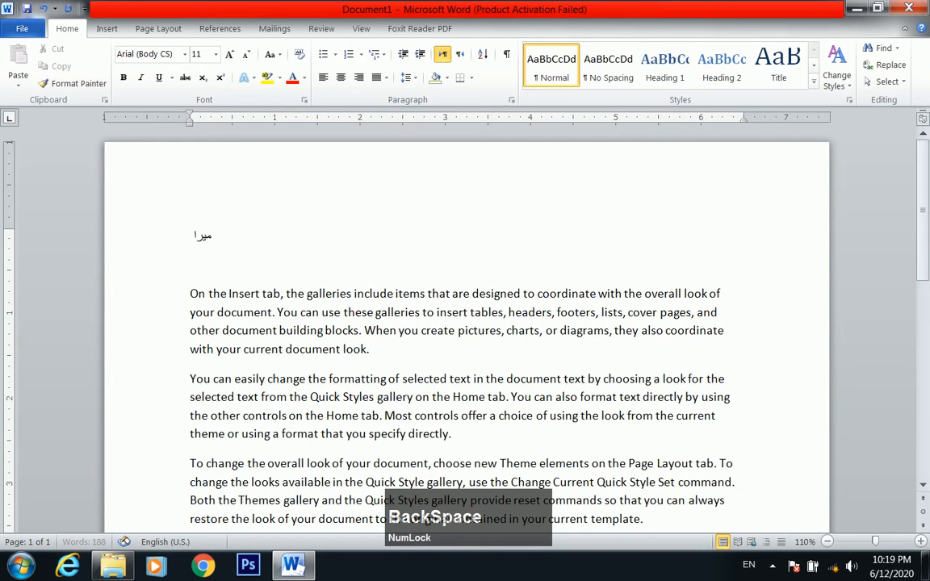
key(BackSpace)
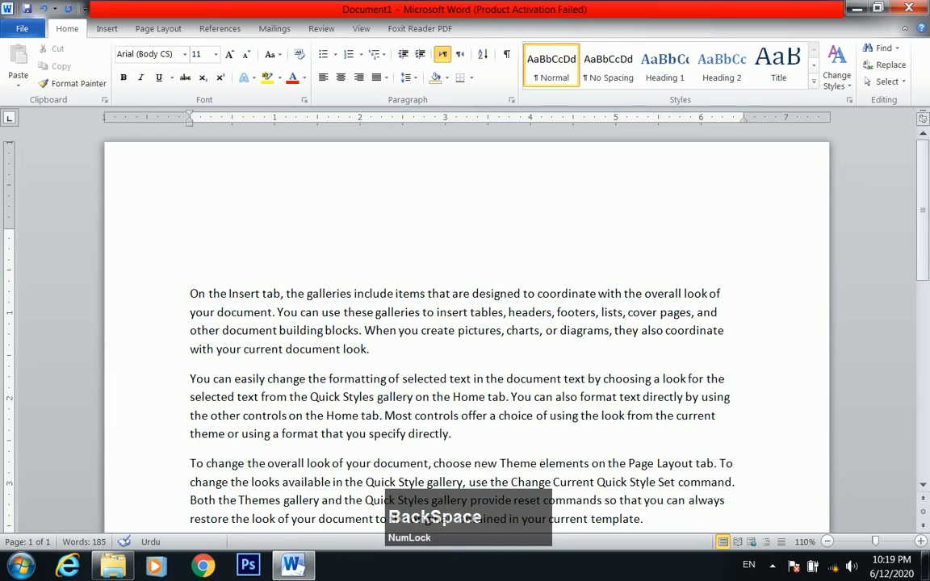
text(i)
key(BackSpace)
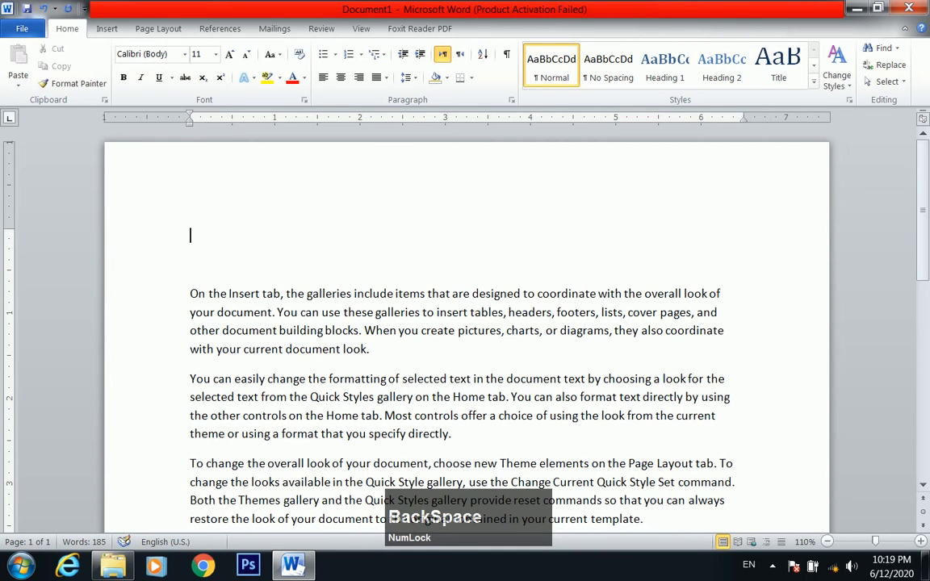
Enter the line "Wellcome to skills sharer class no 5" at the top of the document
text(T)
key(BackSpace)
text(Well)
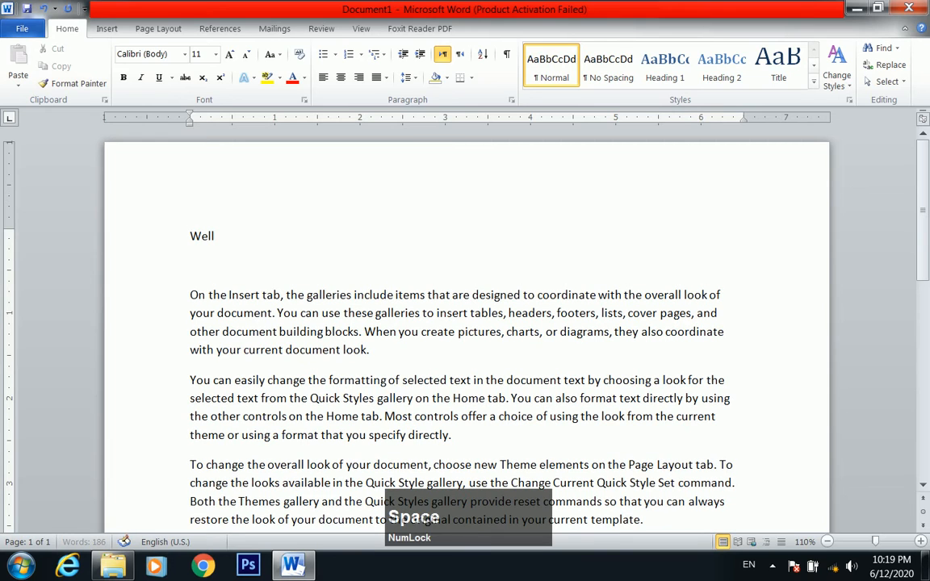
text(come to skills)
text(rer c)
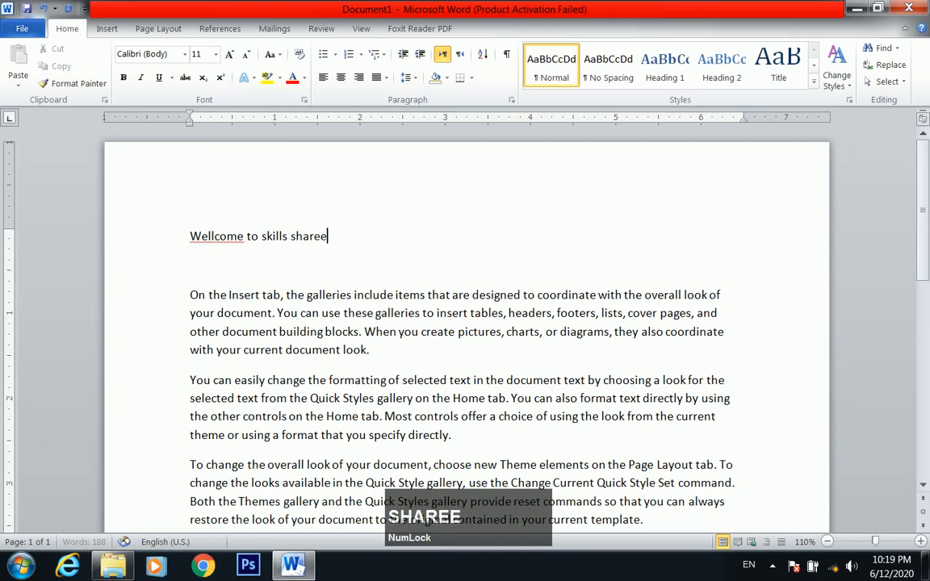
text(lass no 5)
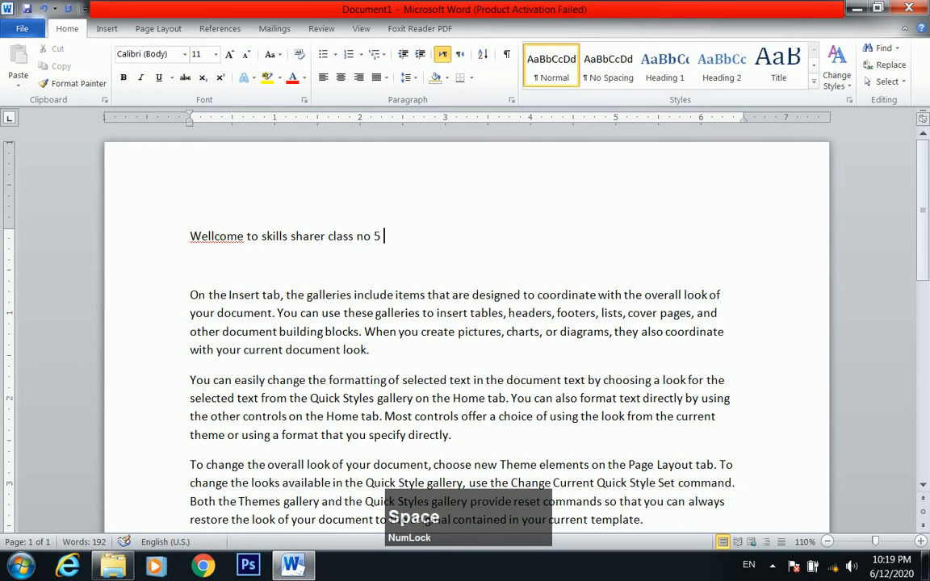
Enlarge the "Wellcome to skills sharer class no 5" line to font size 18 and deselect it
key(shift+Up)
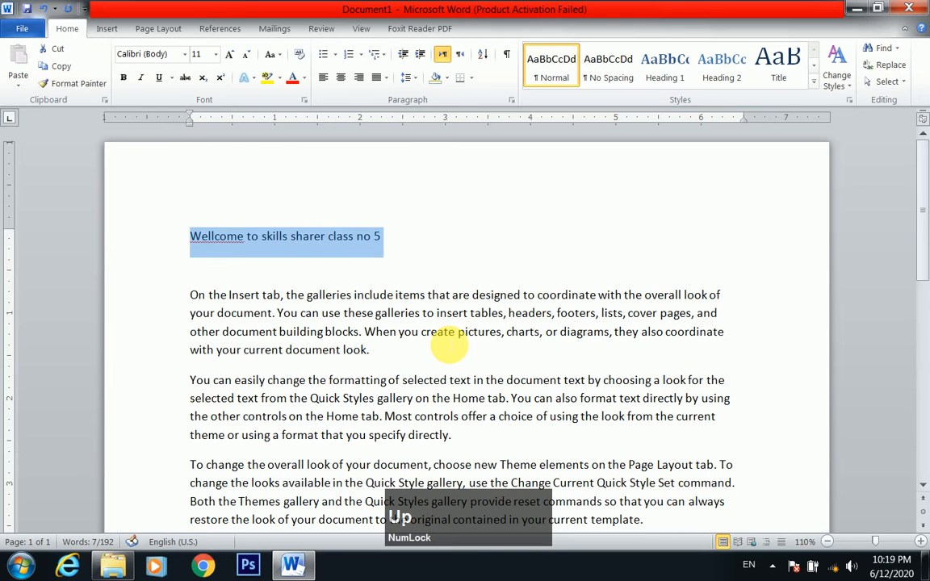
key(ctrl+shift+period)
key(ctrl+shift+period)
key(ctrl+shift+period)
key(ctrl+shift+period)
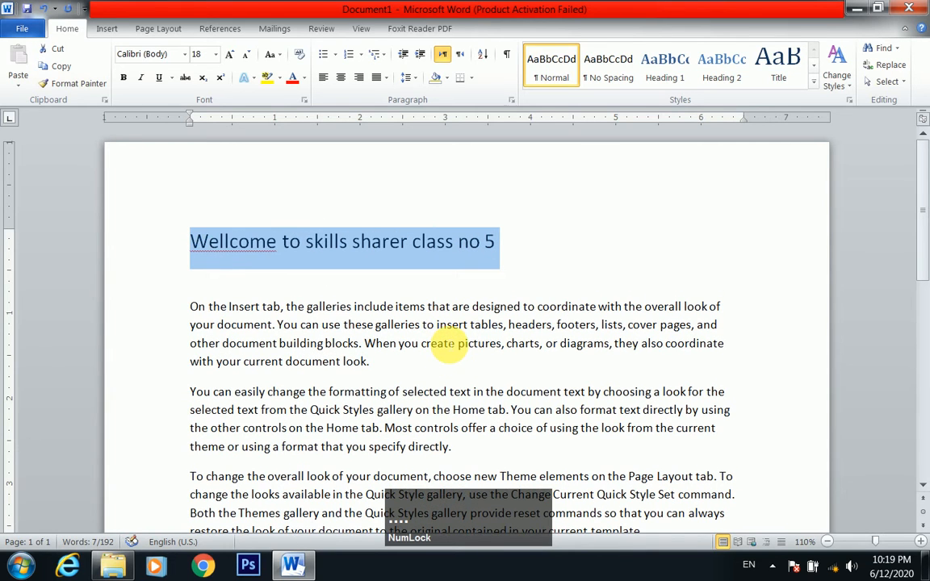
click(412, 242)
click(517, 236)
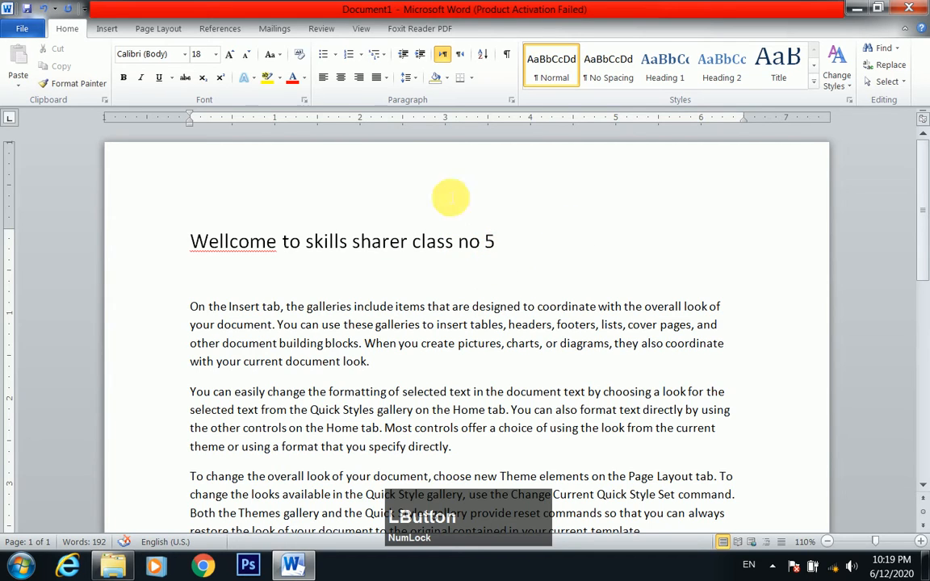
Set the welcome line to right-to-left direction with right alignment, and return it to left-to-right direction
click(451, 55)
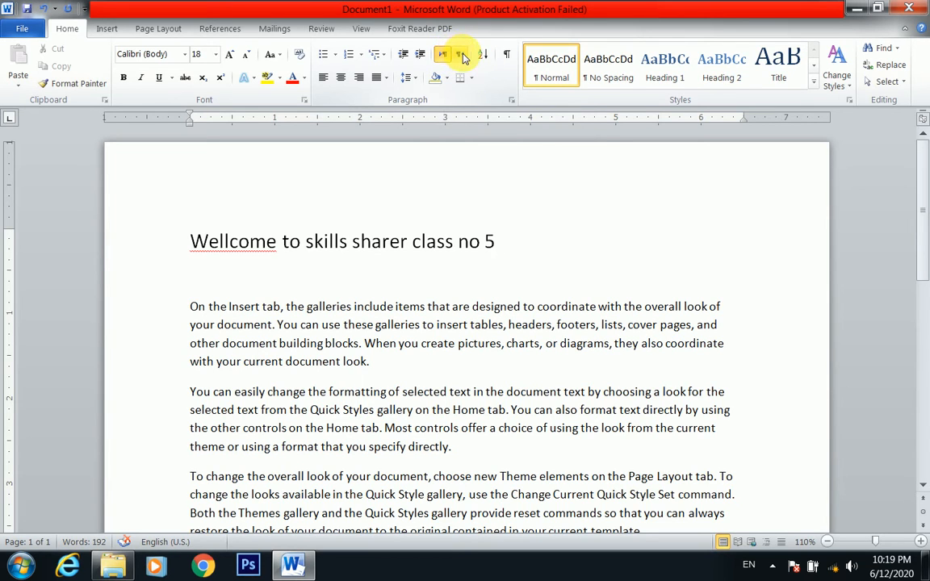
click(458, 54)
click(358, 78)
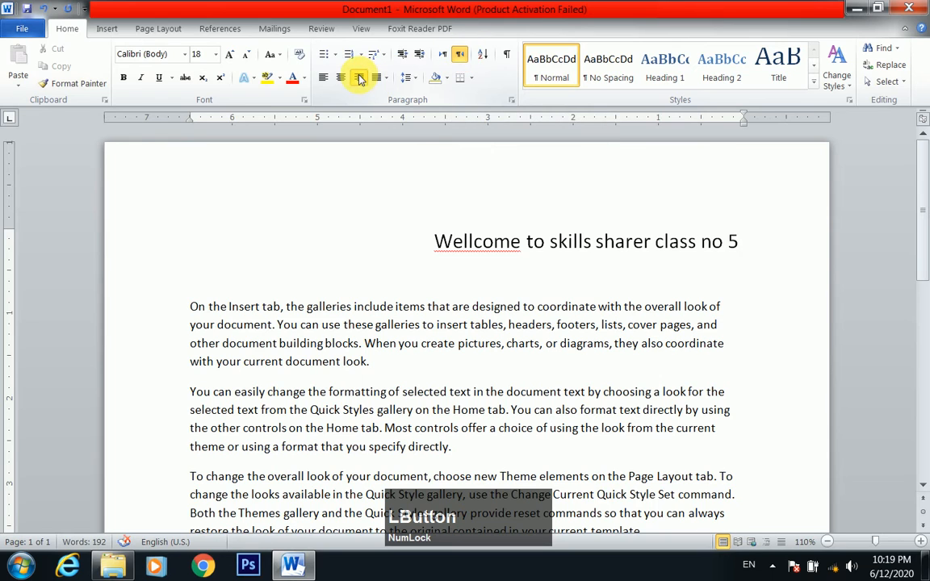
click(445, 54)
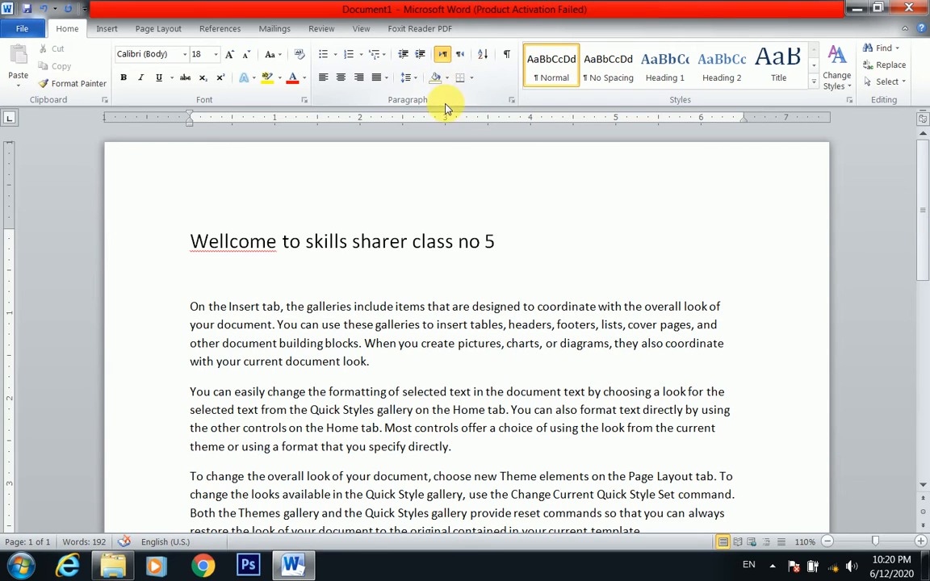
Apply dark blue paragraph shading to the welcome line
click(446, 81)
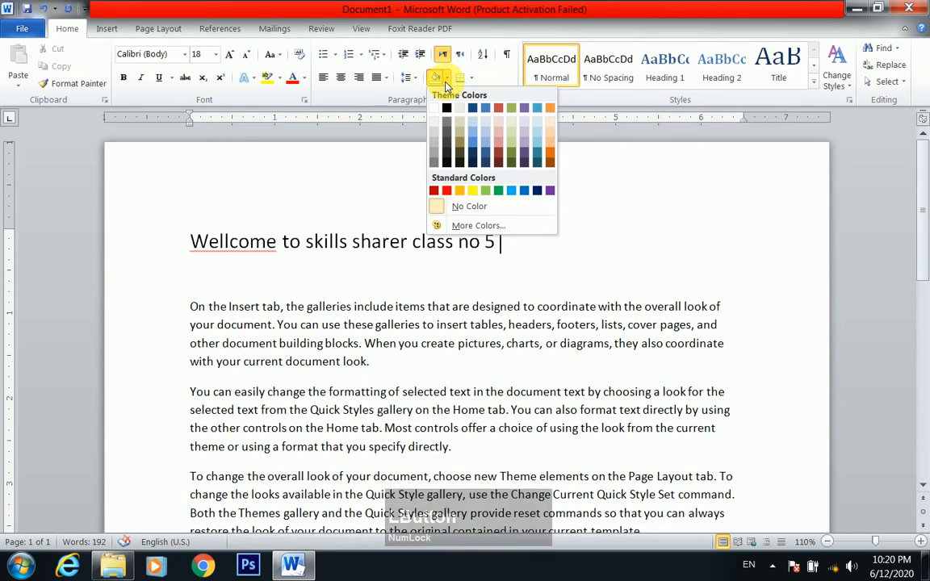
click(382, 182)
drag(495, 241, 189, 241)
click(448, 78)
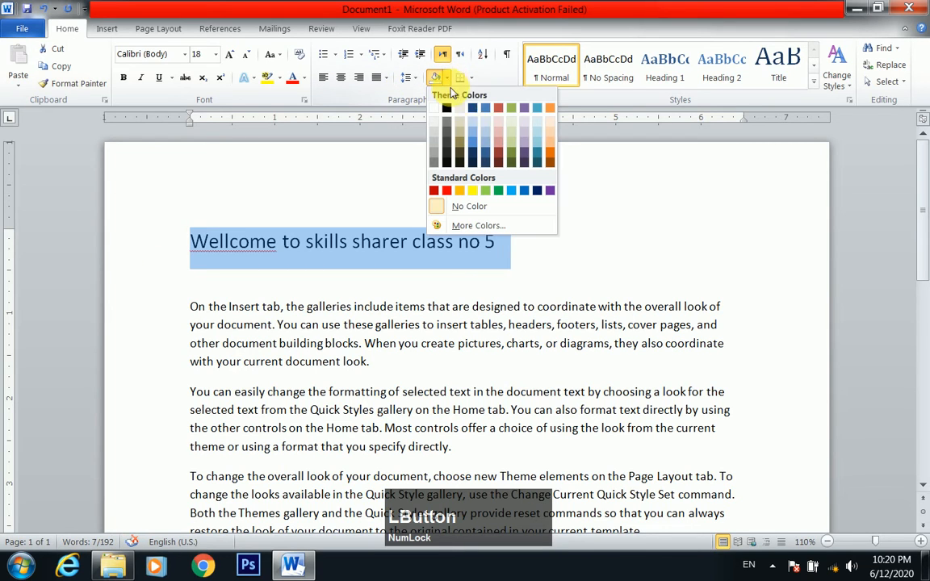
click(483, 151)
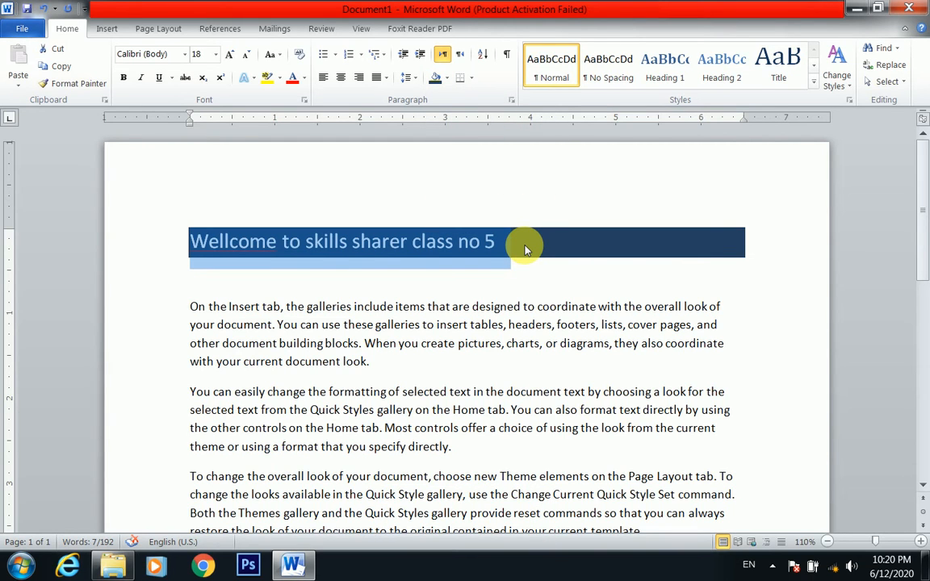
Change the welcome line's shading to light red and replace that with medium blue
click(448, 78)
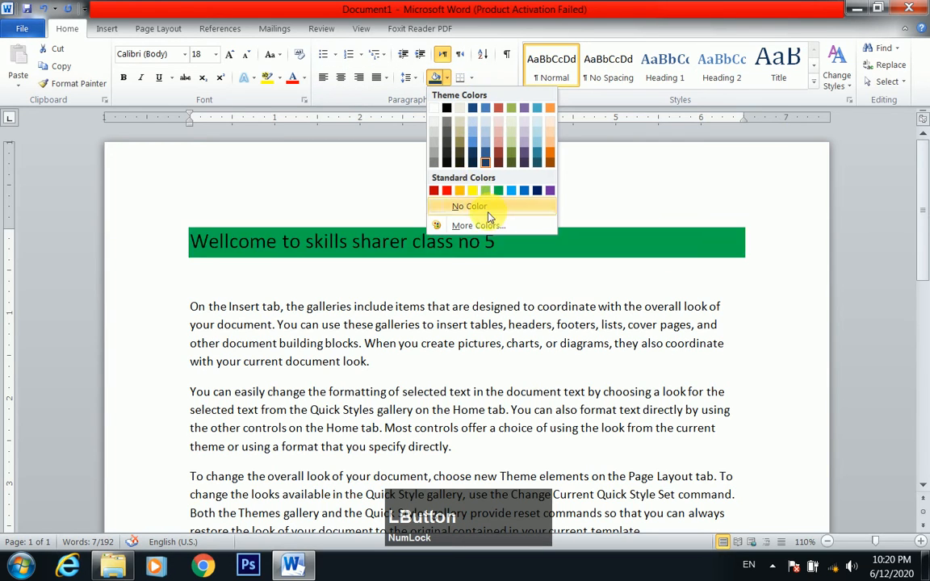
click(503, 131)
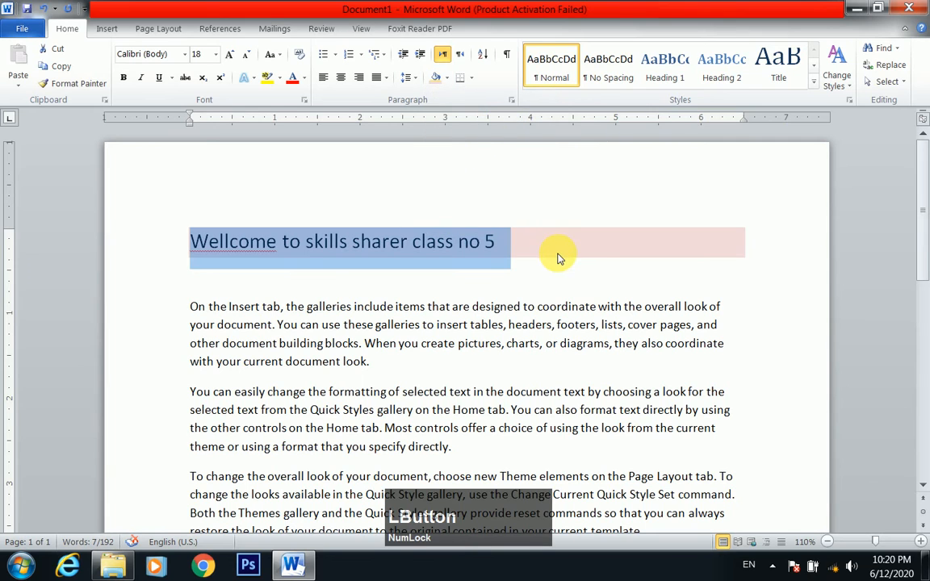
click(449, 79)
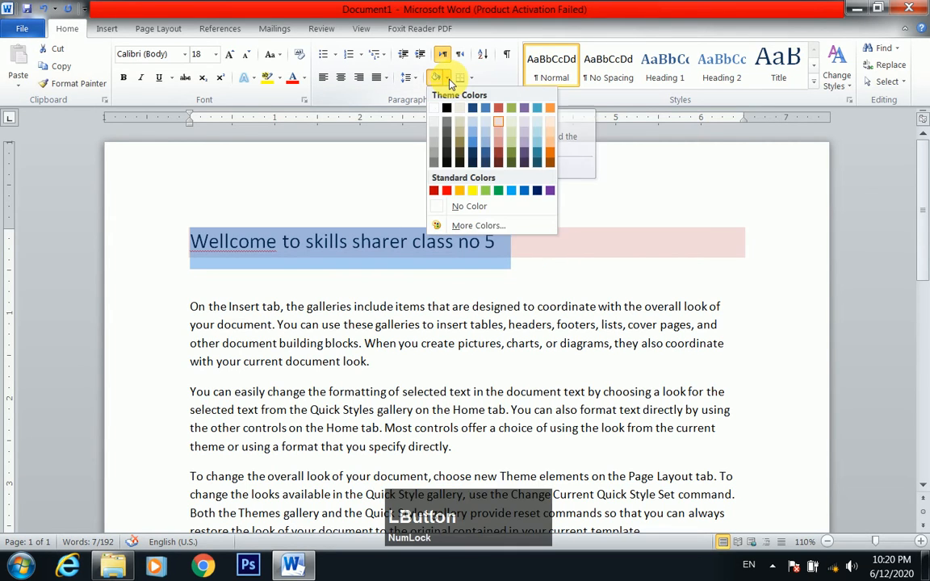
click(474, 133)
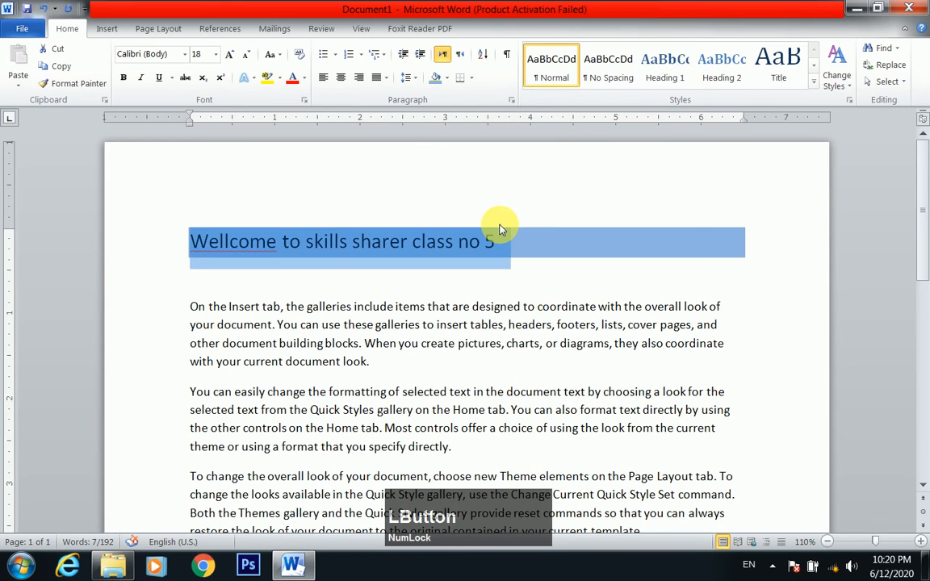
Undo the shading changes on the welcome line
key(ctrl+z)
key(ctrl+z)
key(ctrl+z)
key(ctrl+z)
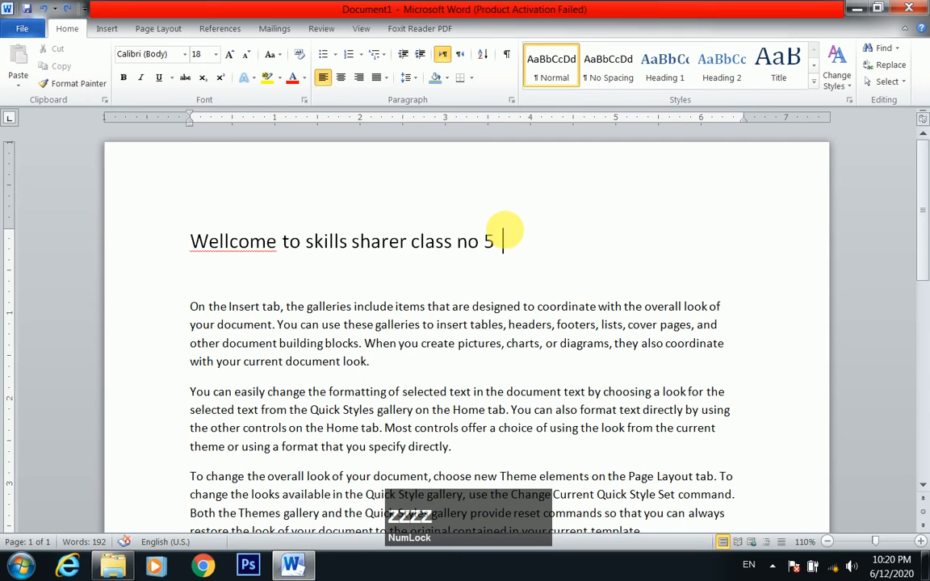
Set the font colour of the whole welcome line to red
drag(502, 241, 191, 241)
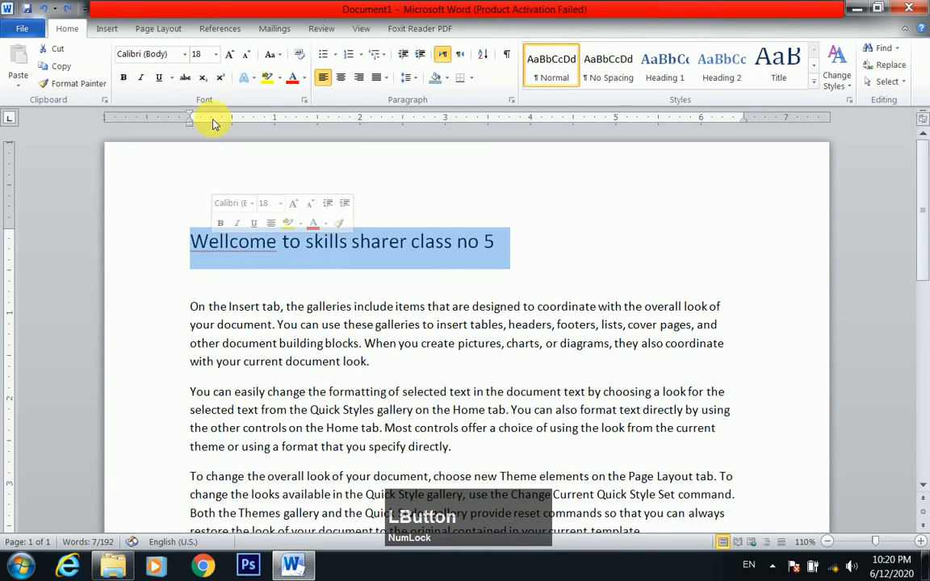
click(278, 77)
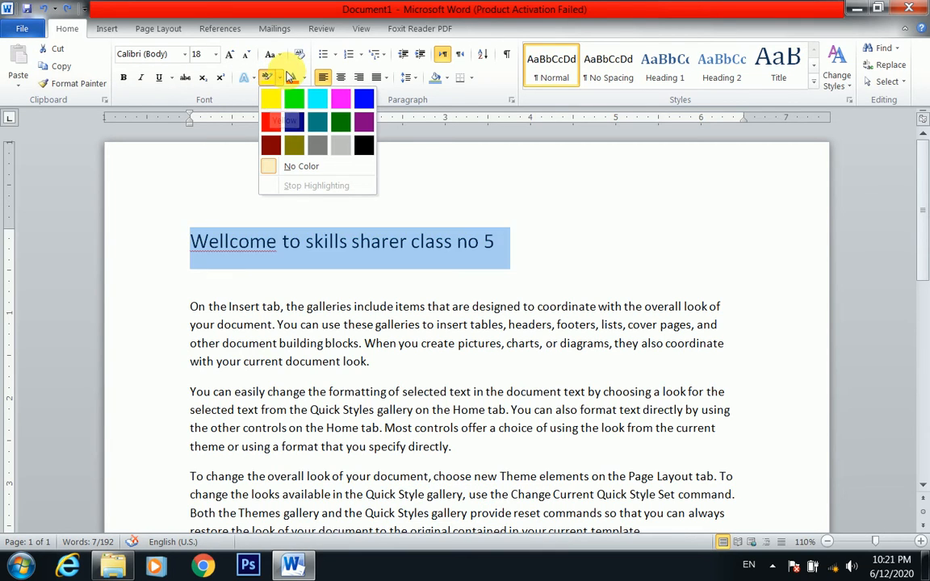
click(281, 76)
click(290, 77)
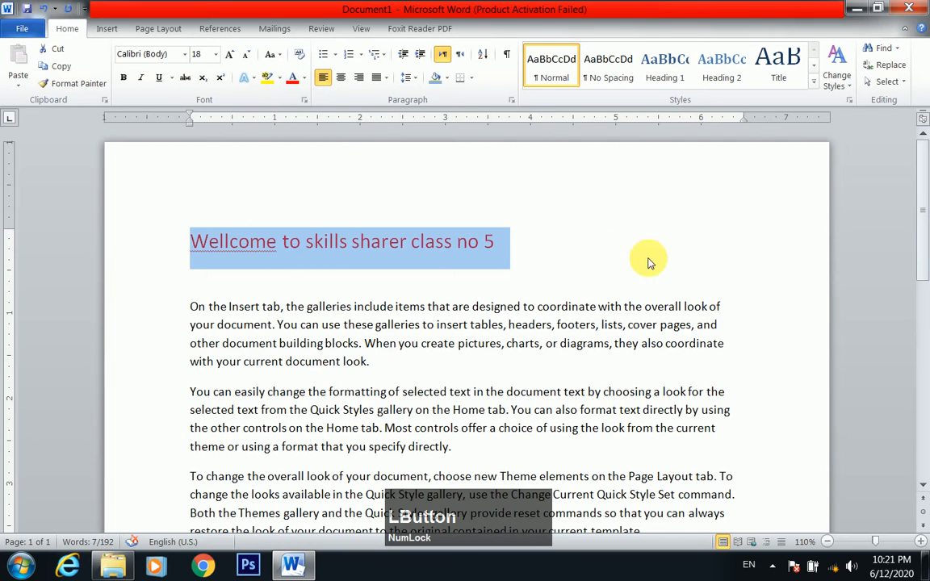
Shade the welcome line light purple, replace the shading with light blue, and deselect the text
click(446, 79)
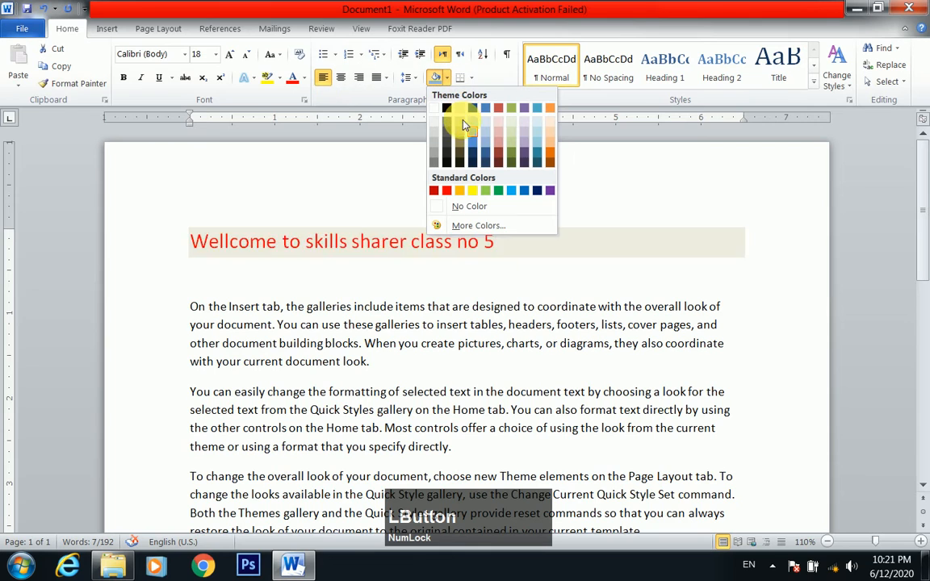
click(525, 139)
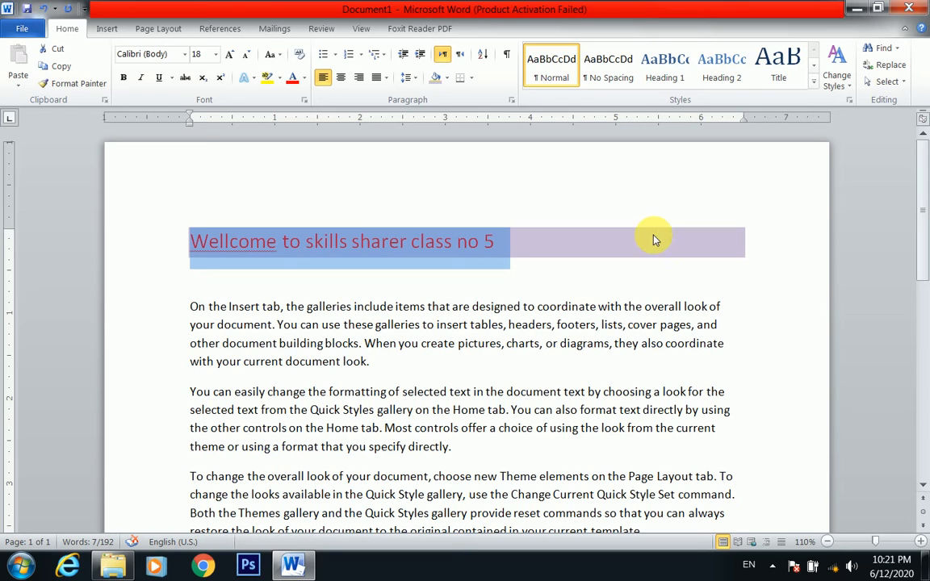
click(446, 77)
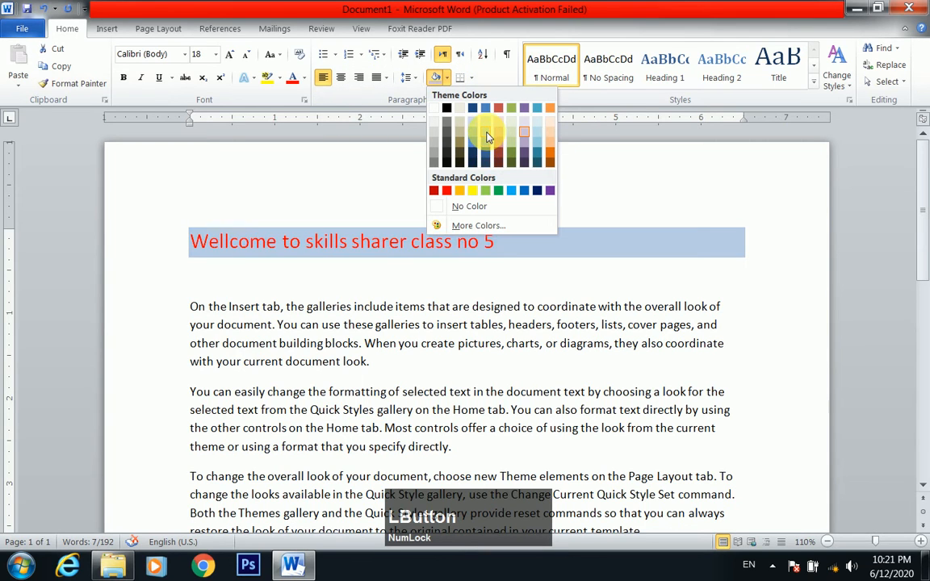
click(486, 133)
click(462, 238)
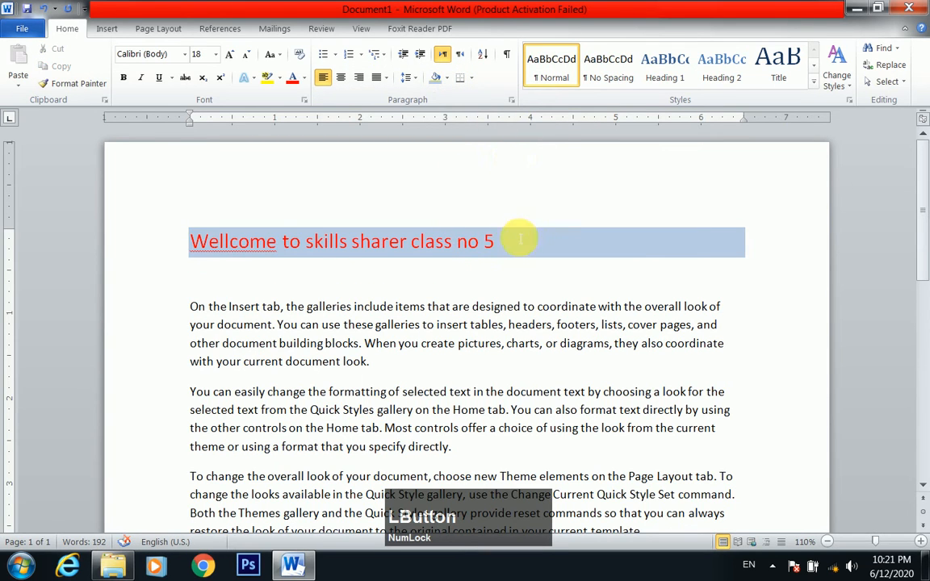
Add a bottom border to the shaded welcome line and deselect it
click(473, 79)
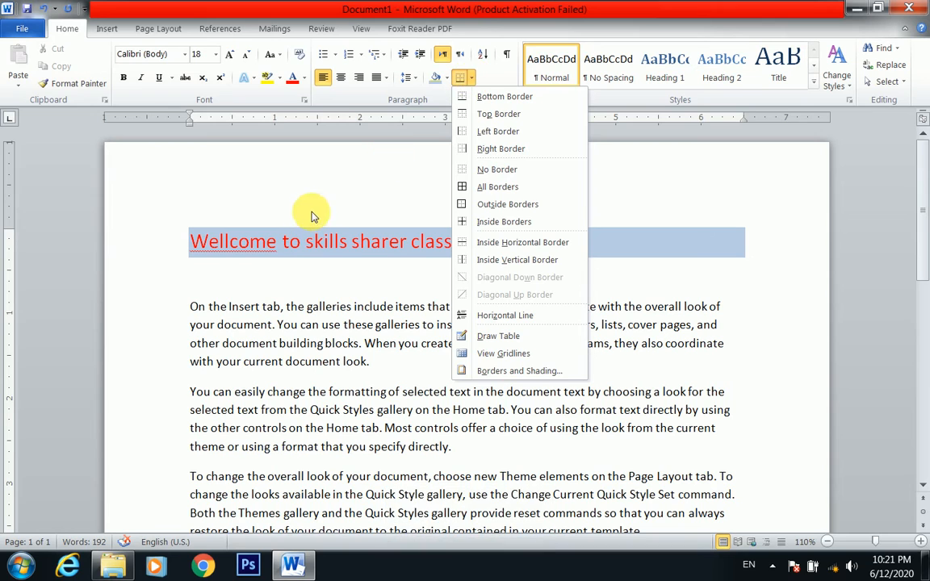
click(216, 231)
drag(194, 237, 513, 253)
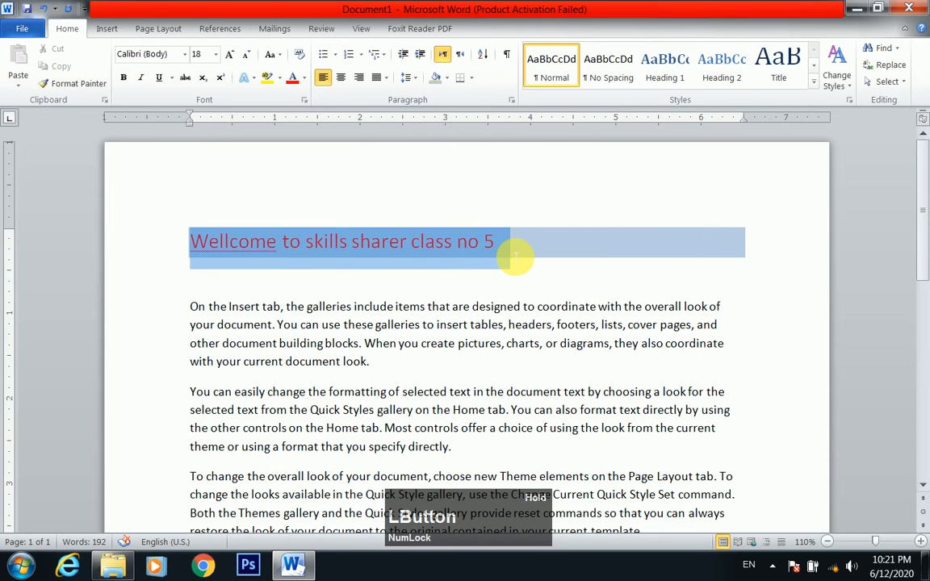
click(473, 80)
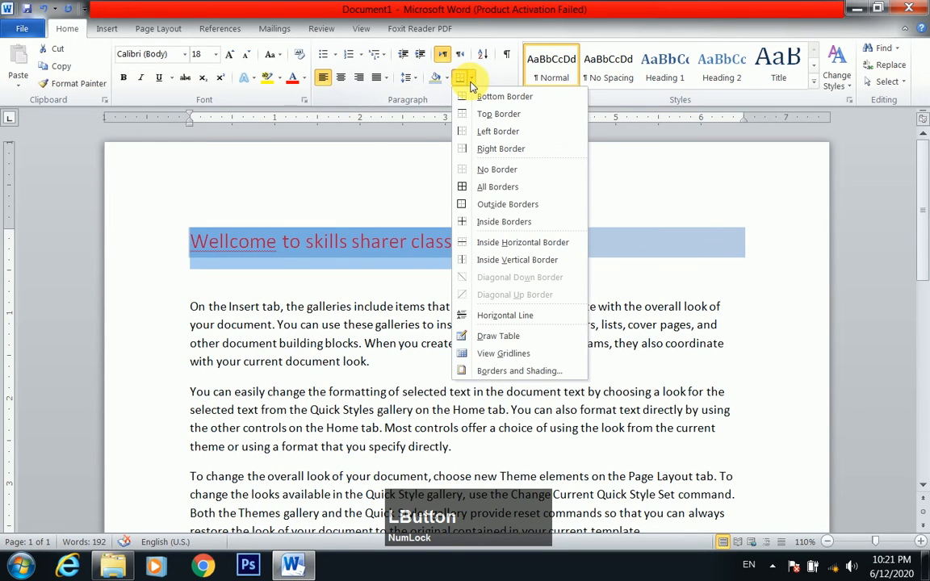
click(478, 97)
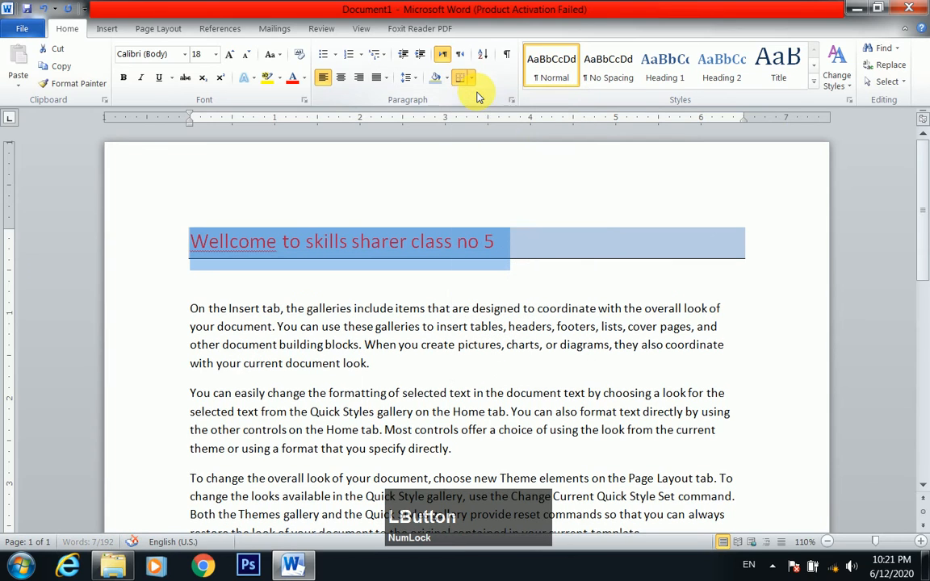
click(567, 255)
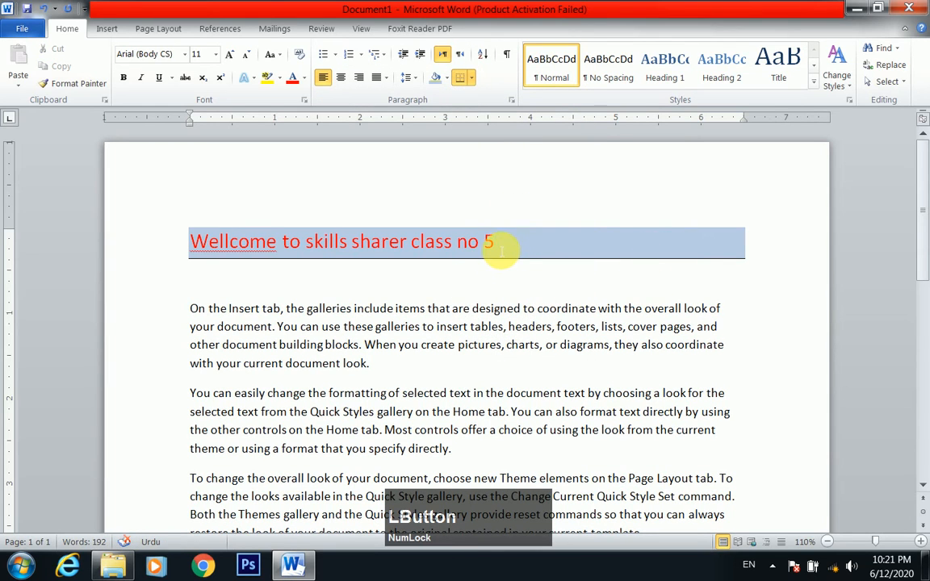
Add a top border to the shaded welcome line
drag(492, 240, 152, 241)
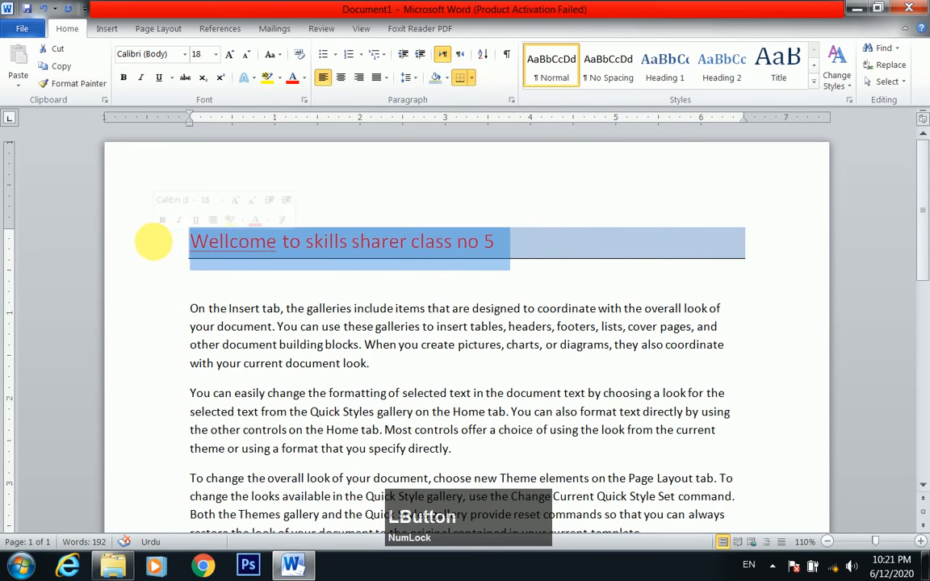
click(472, 79)
click(485, 120)
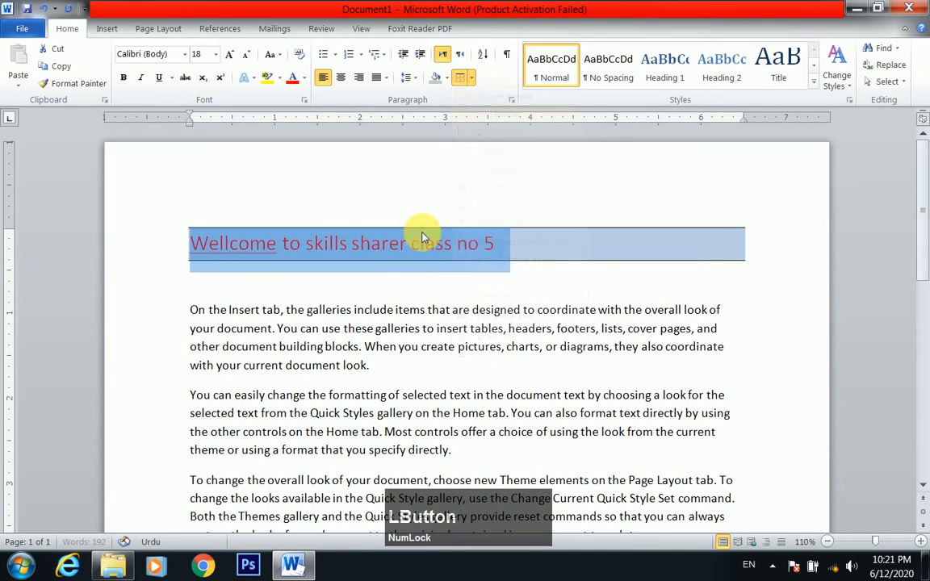
Add a left border to the shaded welcome line and deselect it
click(426, 272)
drag(494, 242, 214, 243)
click(471, 78)
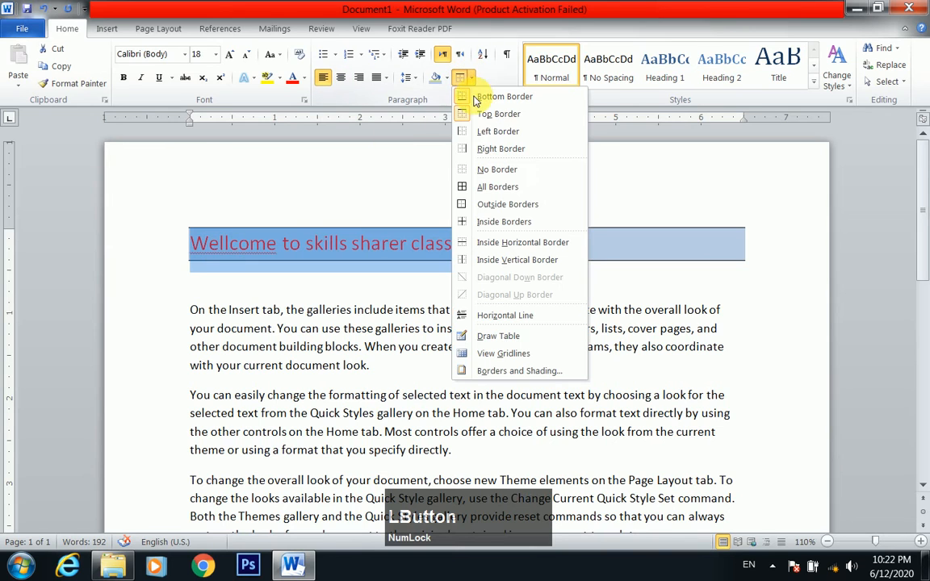
click(476, 129)
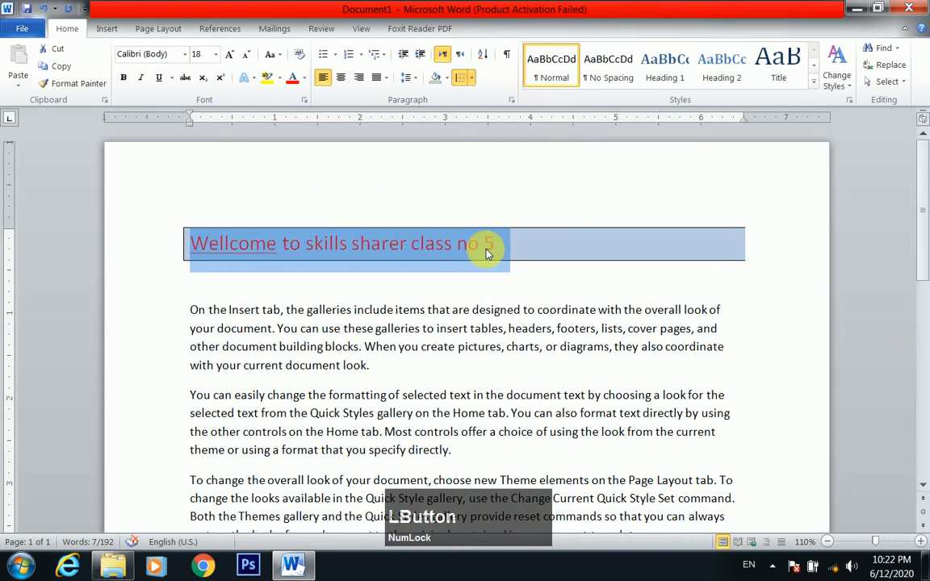
click(624, 327)
Add a right border to the shaded welcome line and deselect it
drag(494, 242, 197, 239)
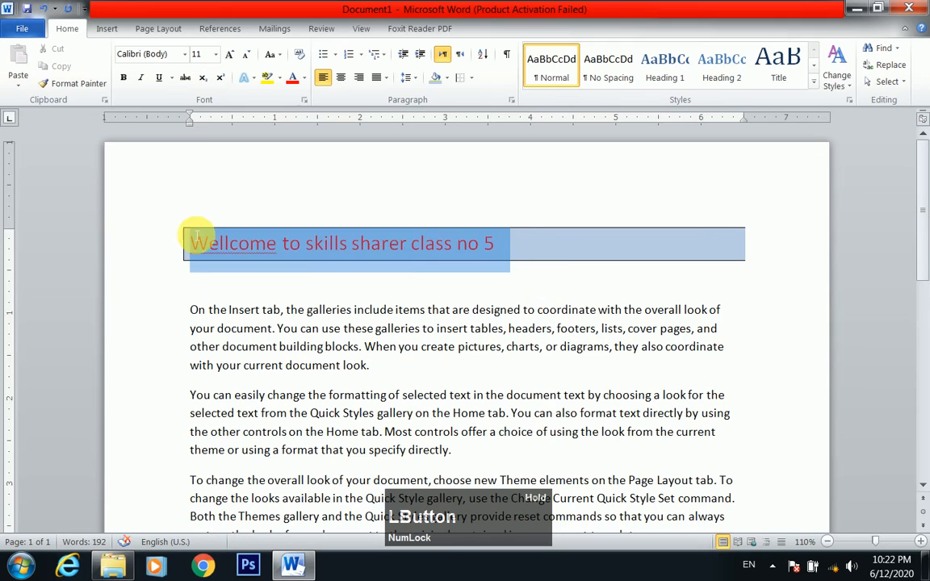
click(472, 79)
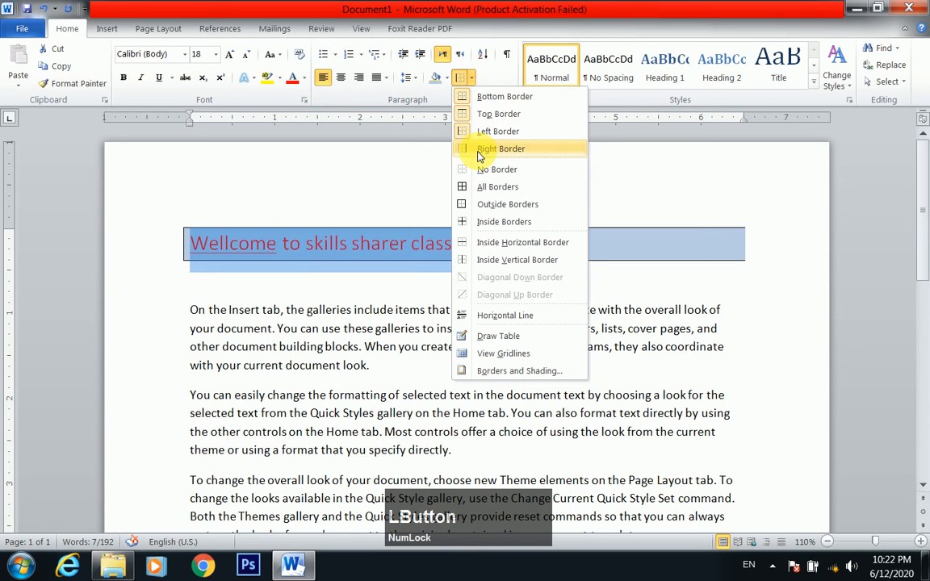
click(501, 149)
click(535, 366)
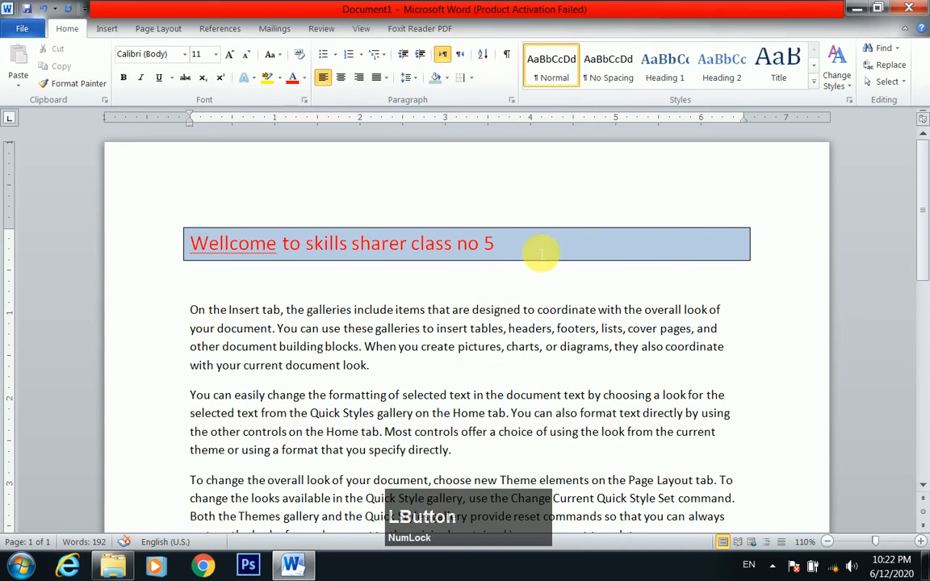
Remove every border from the shaded welcome line with No Border and deselect the text
drag(505, 246, 197, 235)
click(472, 79)
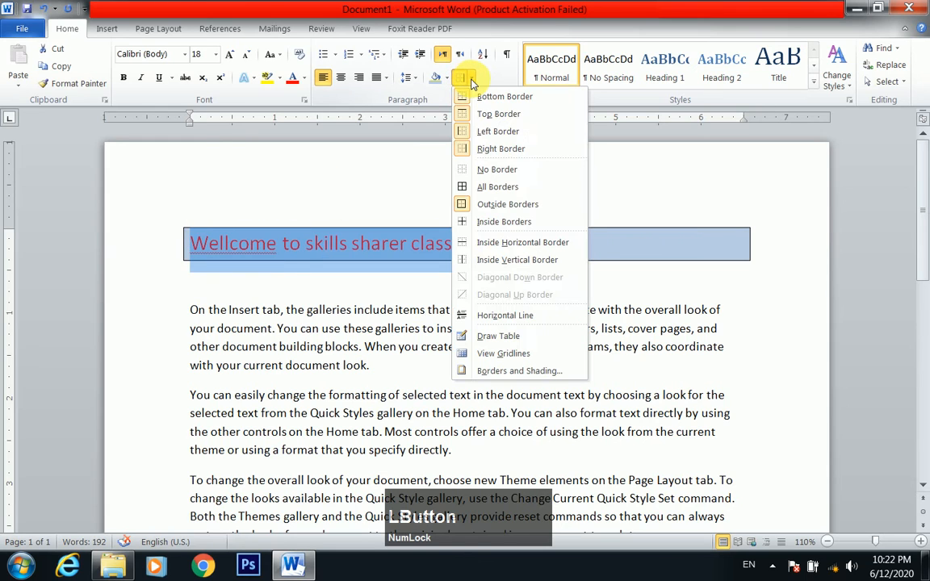
click(489, 171)
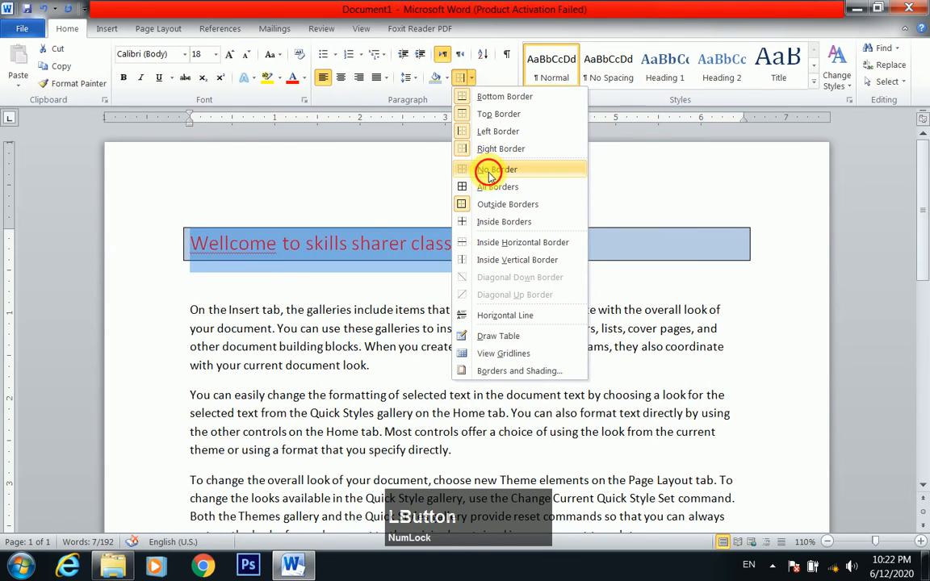
click(449, 307)
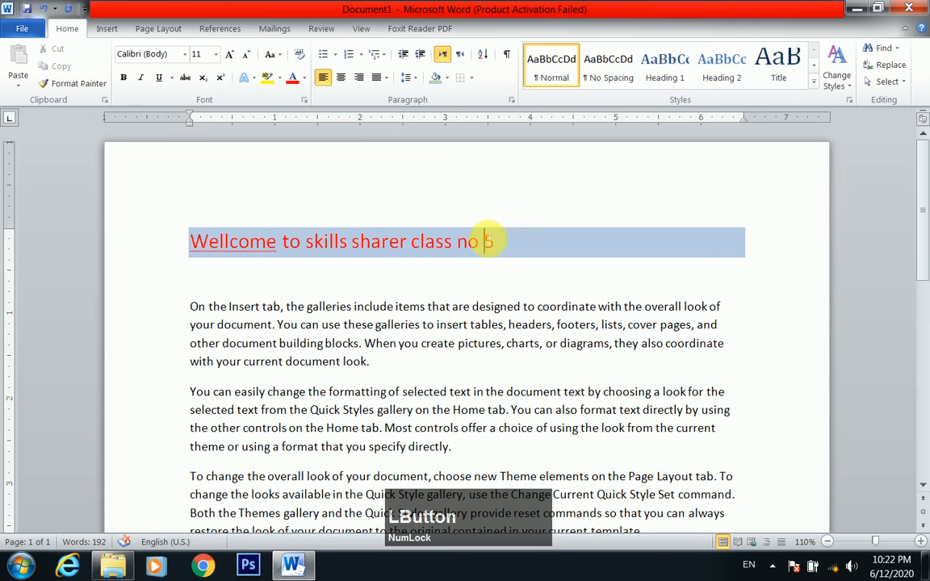
Try All Borders on only the words "Wellcome to skills sharer class no", leaving out the 5, and undo the borders
drag(488, 241, 245, 230)
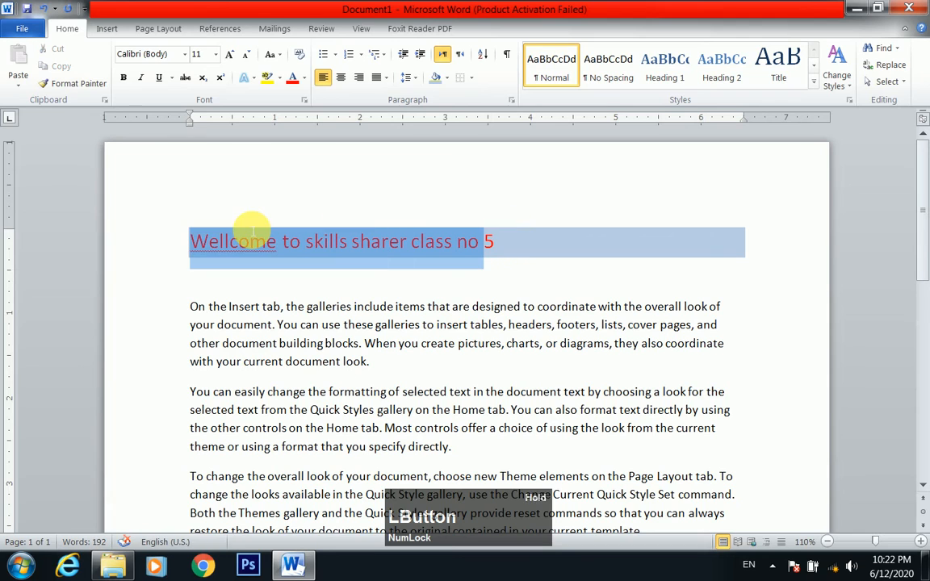
click(471, 77)
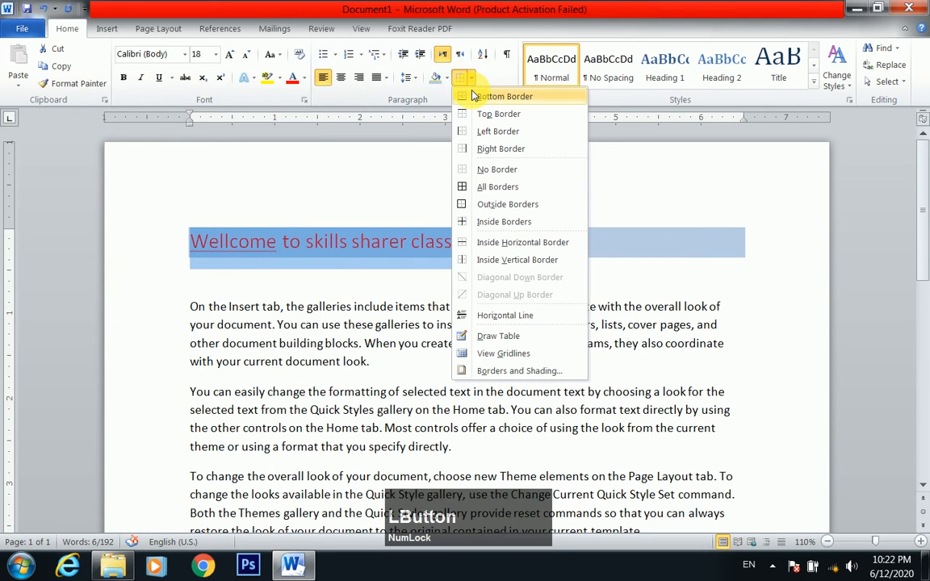
click(508, 196)
click(533, 279)
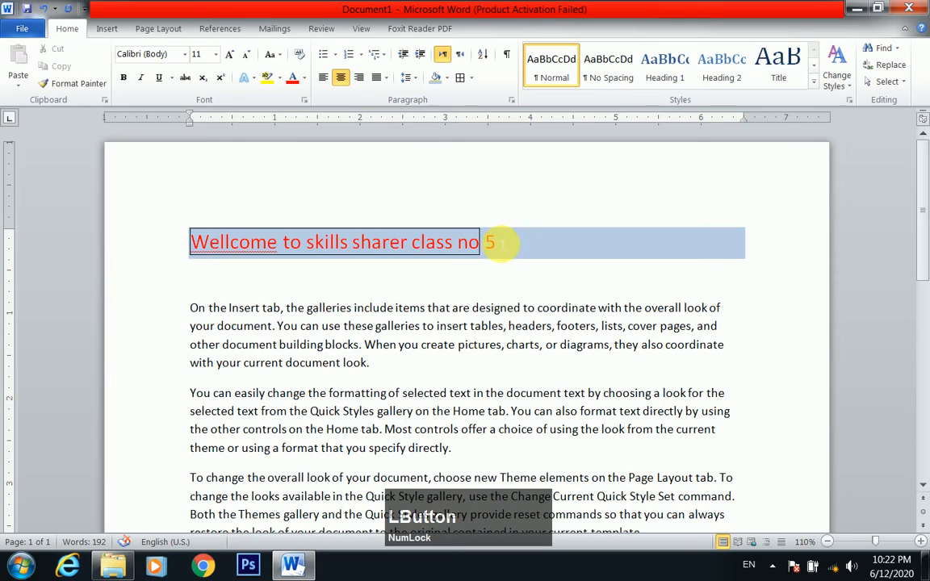
drag(500, 242, 207, 243)
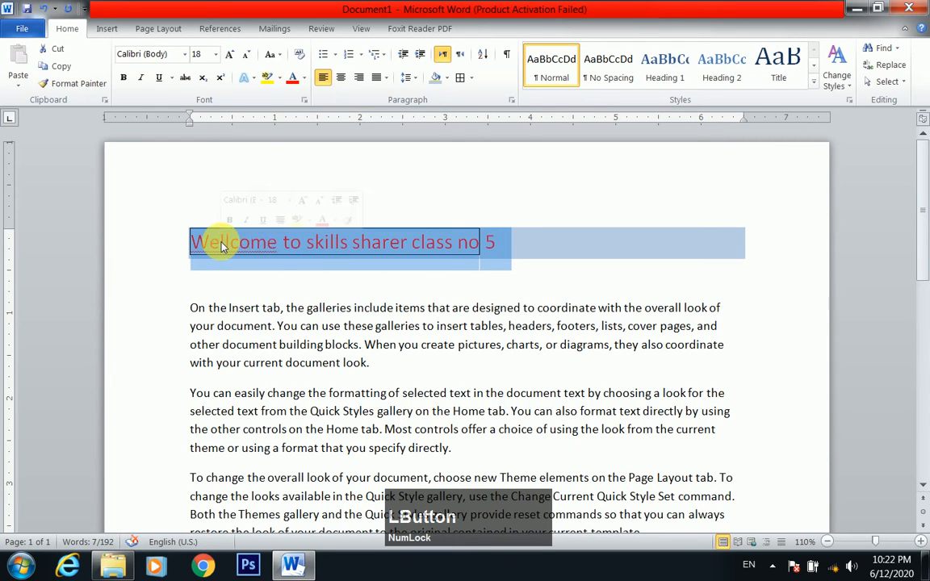
key(ctrl+z)
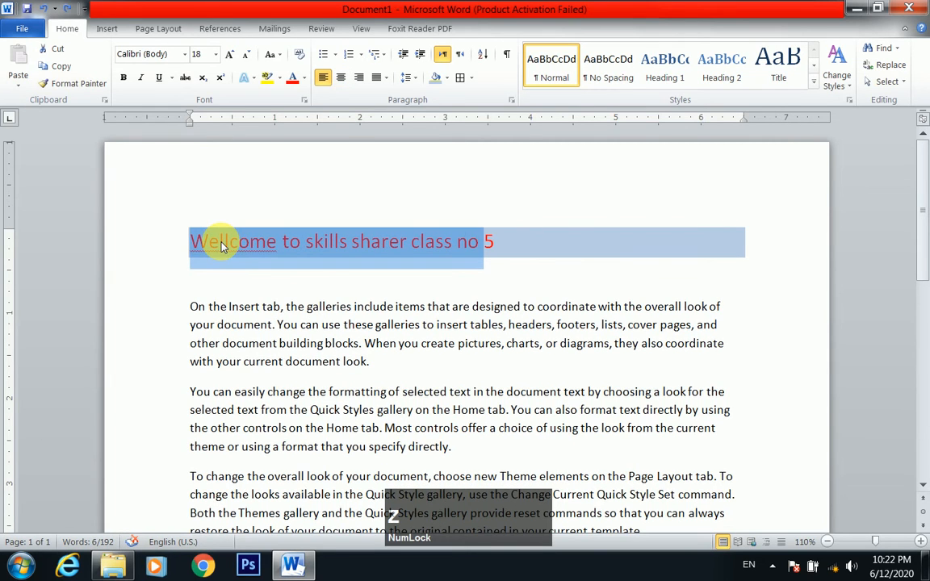
Try All Borders on the entire welcome line including the 5, undo the borders and deselect the text
drag(497, 242, 194, 243)
click(471, 77)
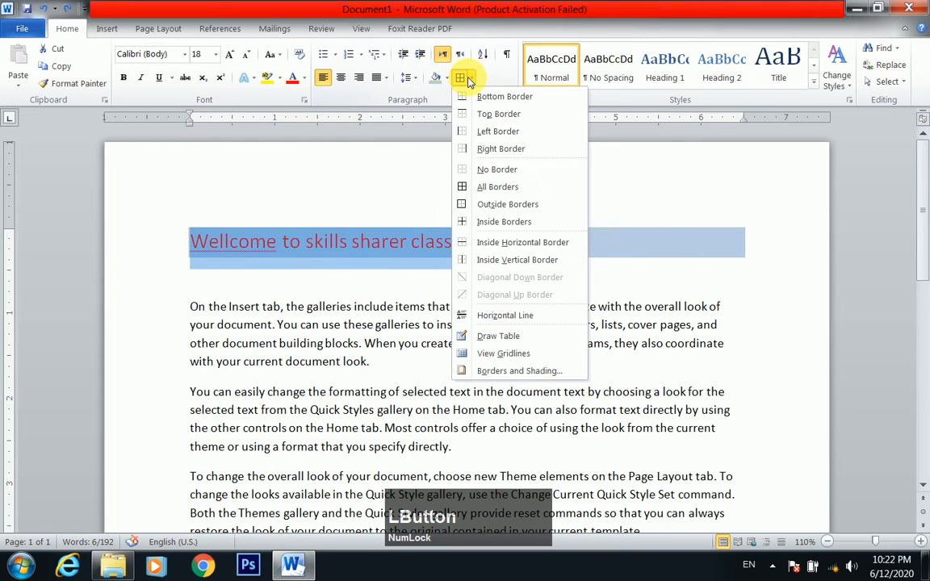
click(494, 187)
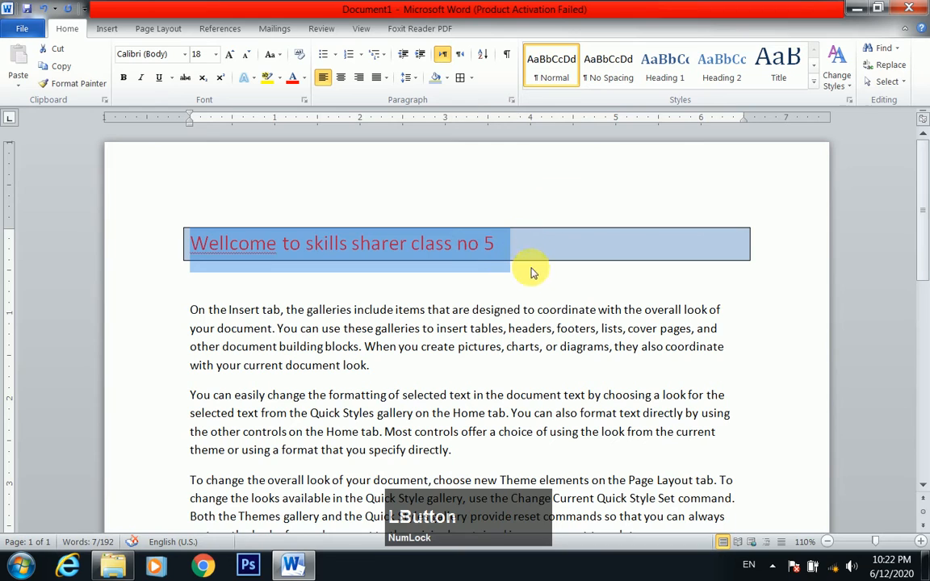
click(476, 256)
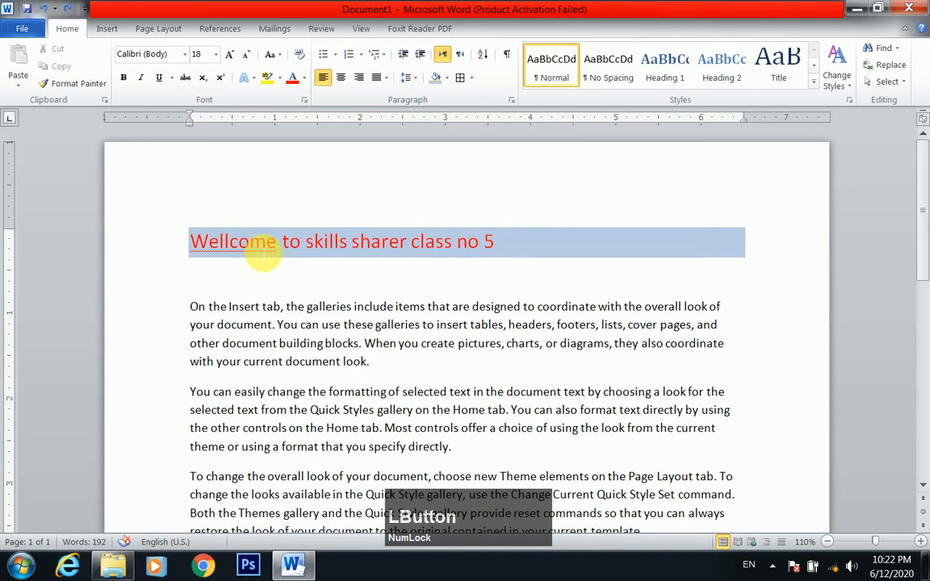
Try All Borders on only the word "Wellcome" and undo the borders
drag(275, 242, 194, 252)
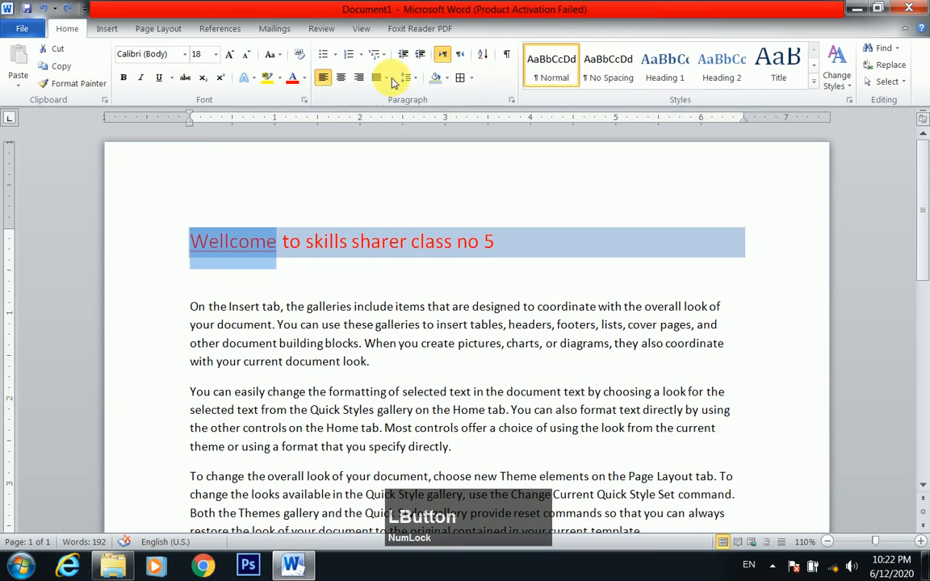
click(471, 78)
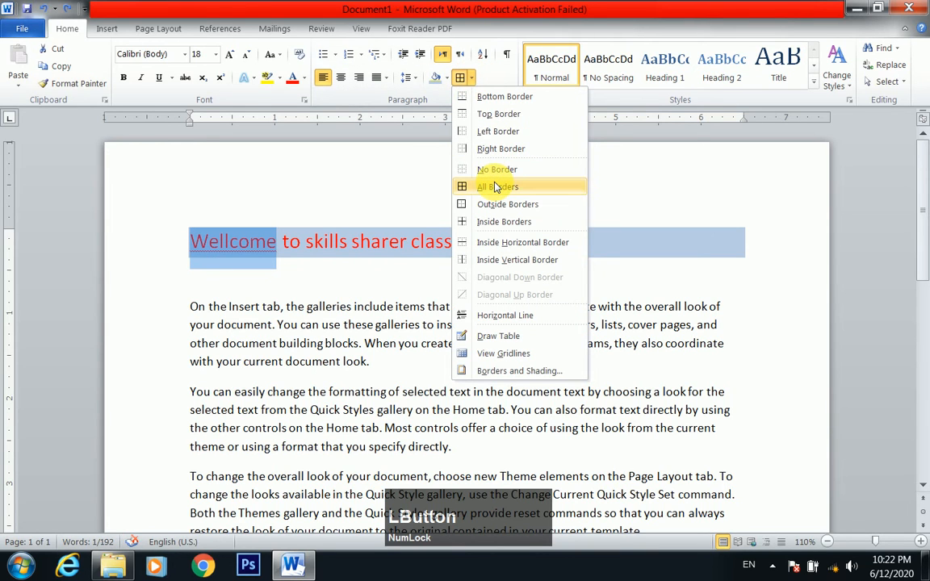
click(497, 186)
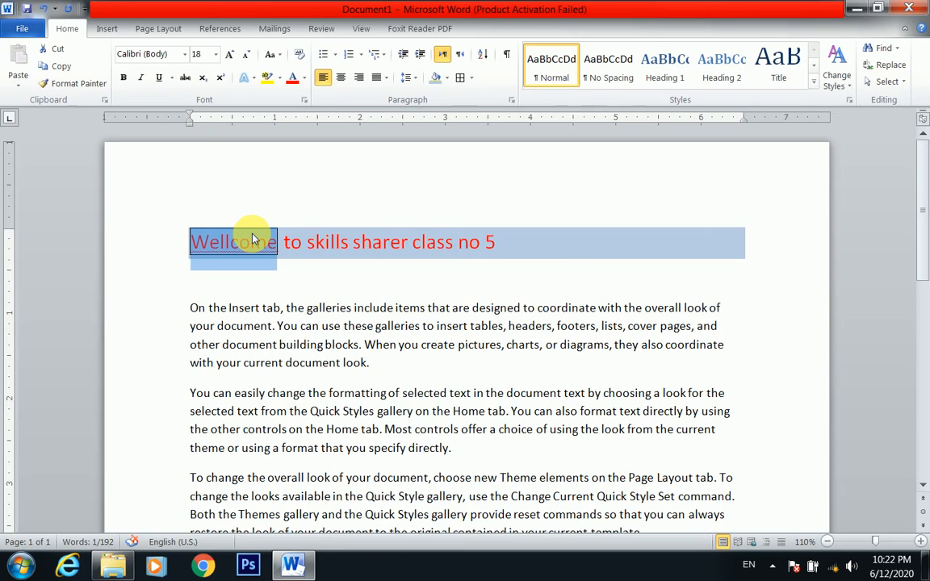
key(ctrl)
key(ctrl+z)
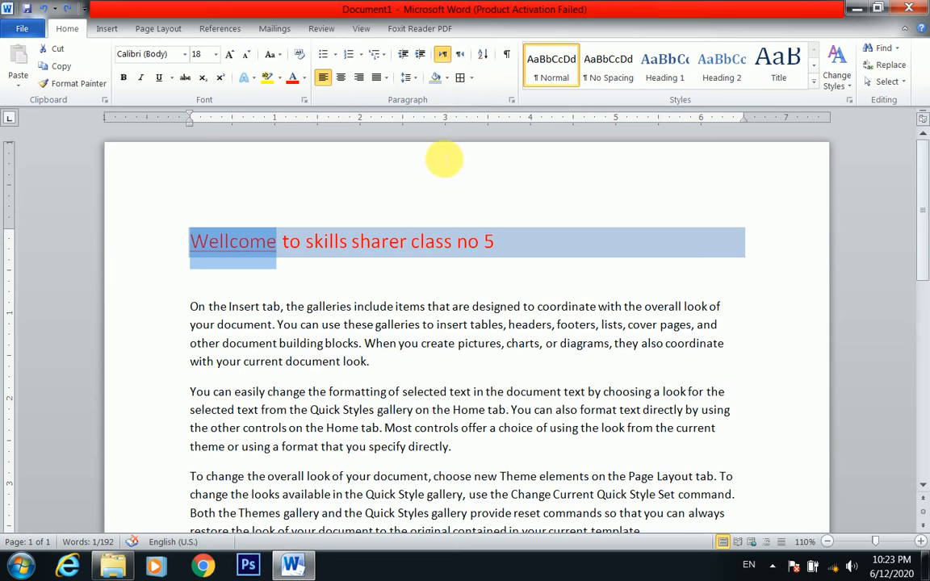
Open the border choices for the selected word "Wellcome"
click(473, 77)
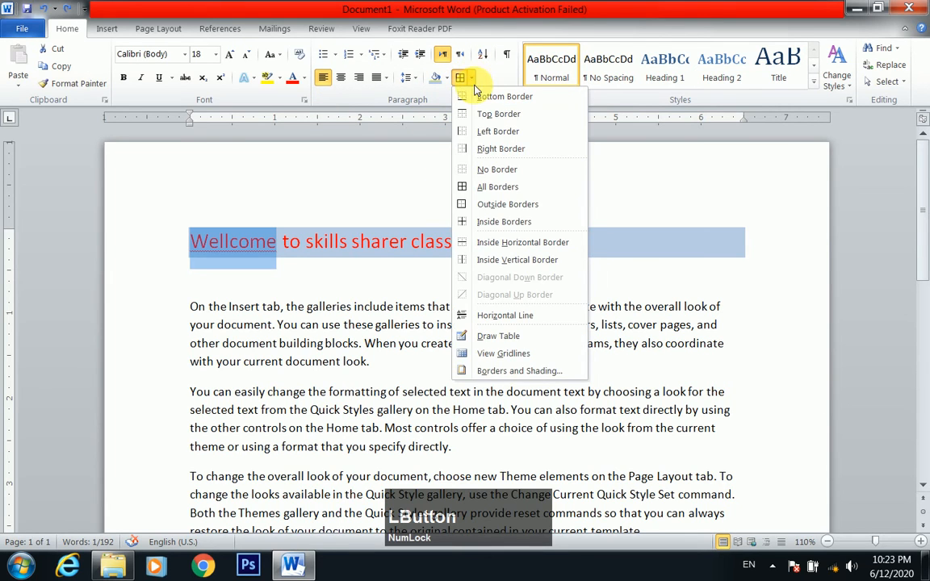